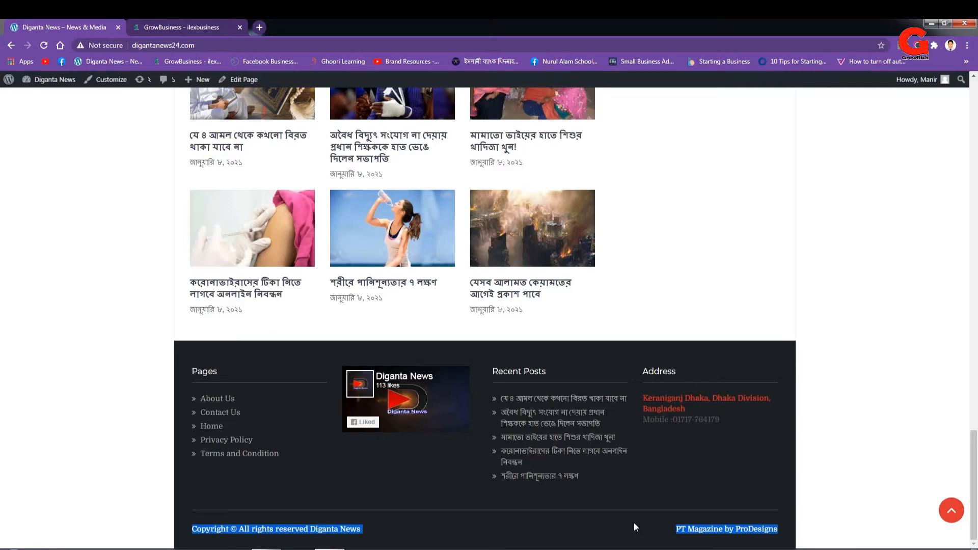
Open the Diganta News admin dashboard in a new browser tab and switch to it
click(634, 524)
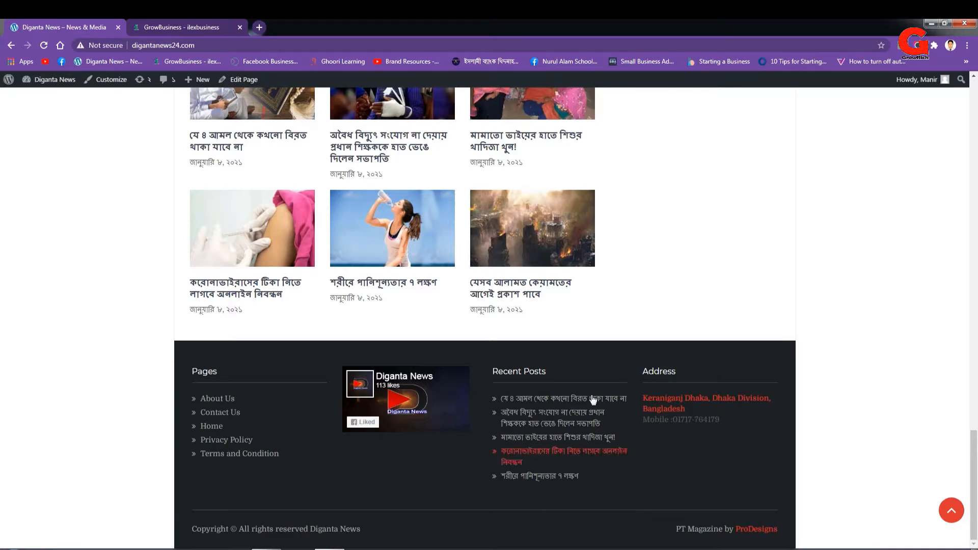
mouse_move(51, 80)
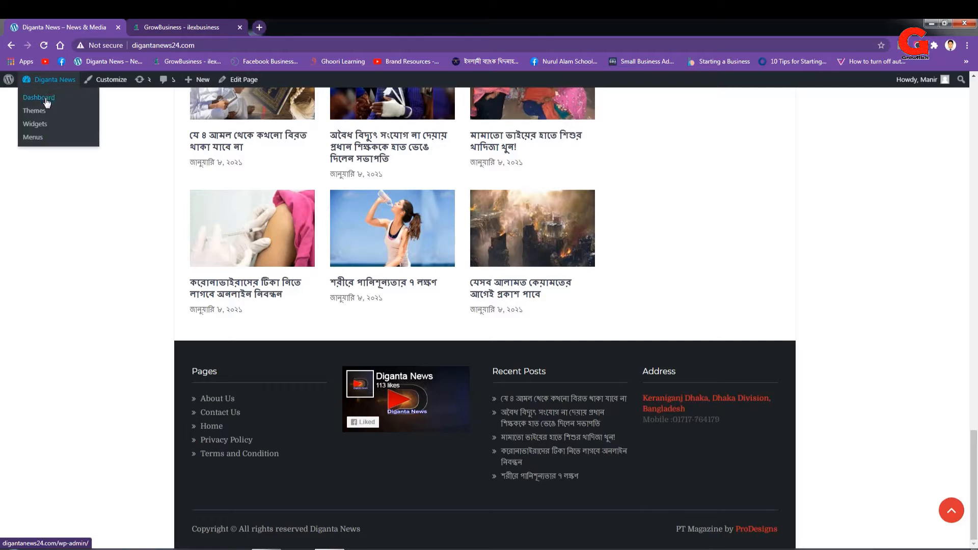
right_click(45, 98)
click(60, 106)
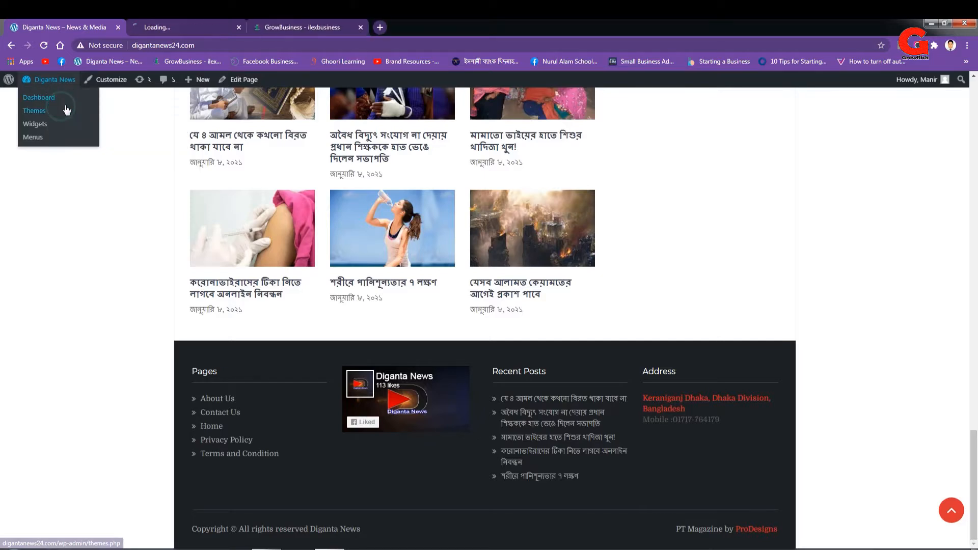
click(166, 26)
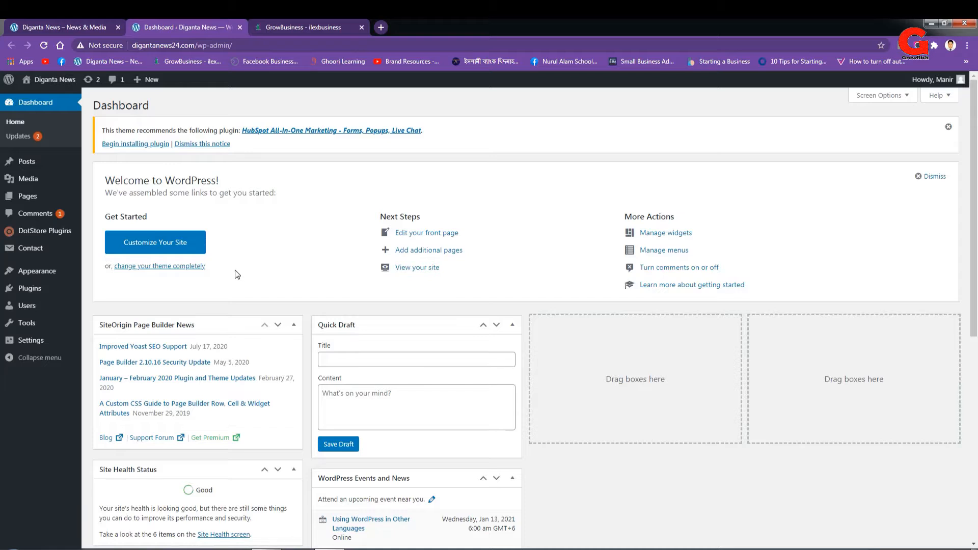
Open the Theme Editor for the PT Magazine theme and accept the warning about direct edits
mouse_move(38, 275)
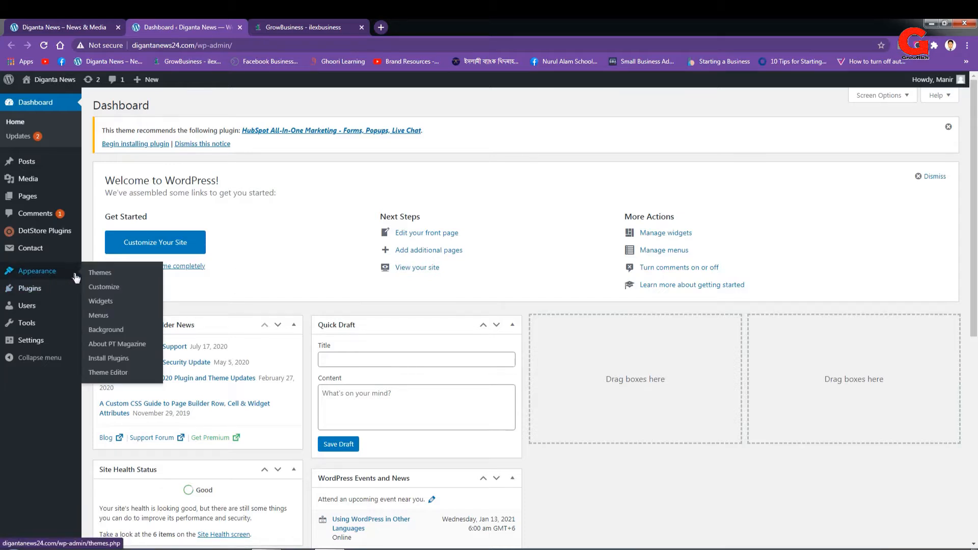
click(119, 375)
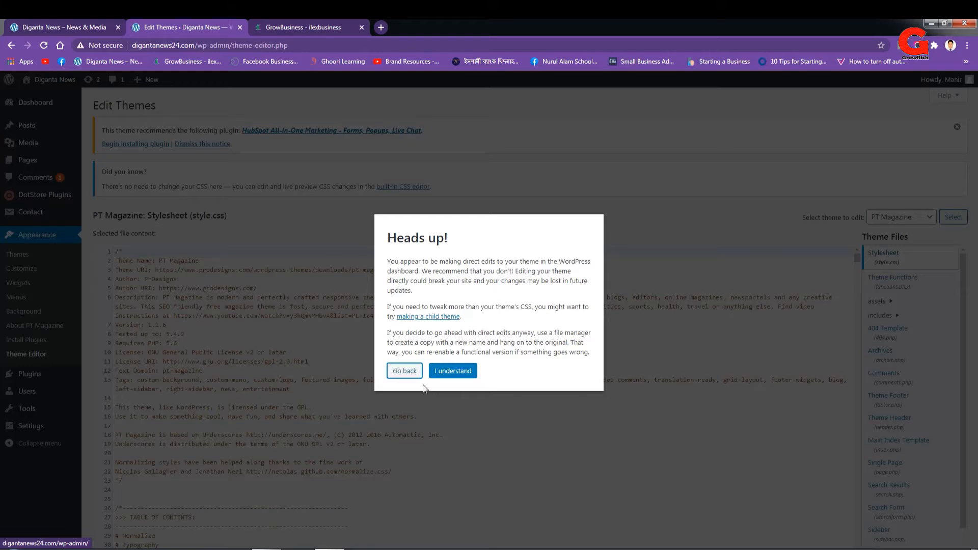
click(451, 373)
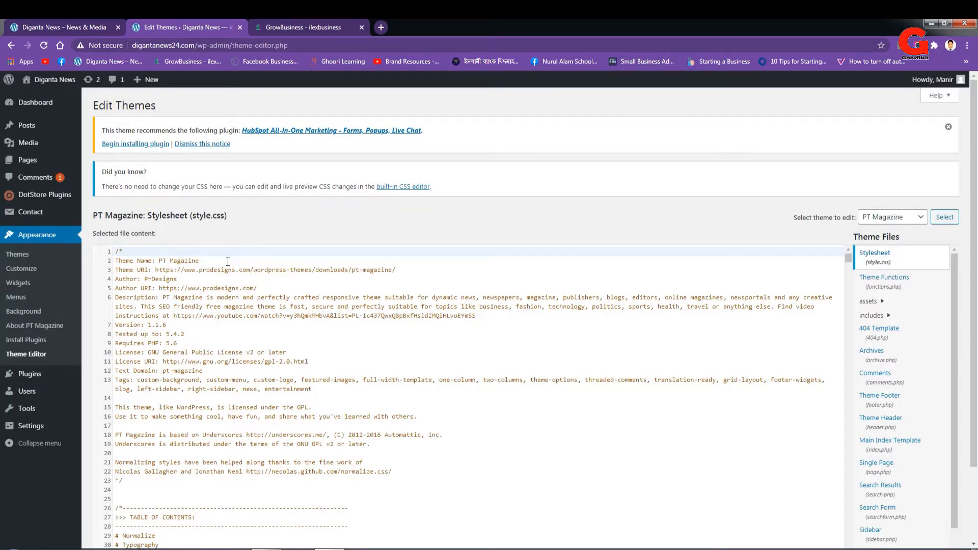
scroll(340, 348, down, 3)
scroll(376, 354, down, 9)
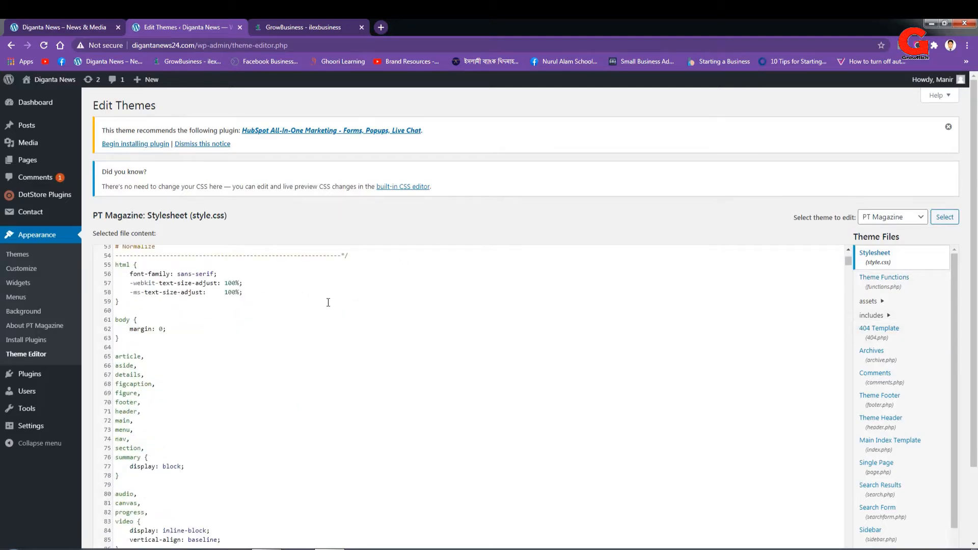
Inspect the "PT Magazine by ProDesigns" credit line in the footer of the live Diganta News site
click(71, 24)
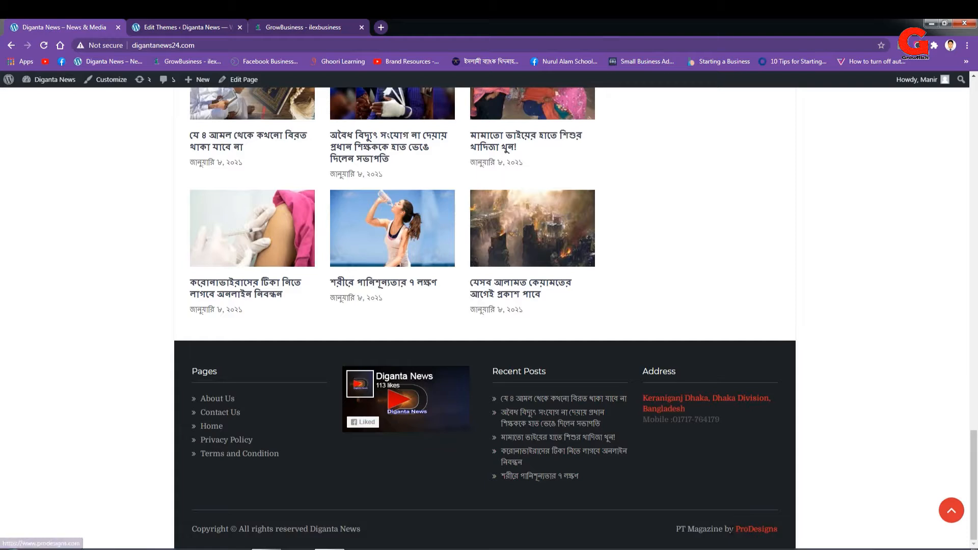
drag(730, 530, 779, 531)
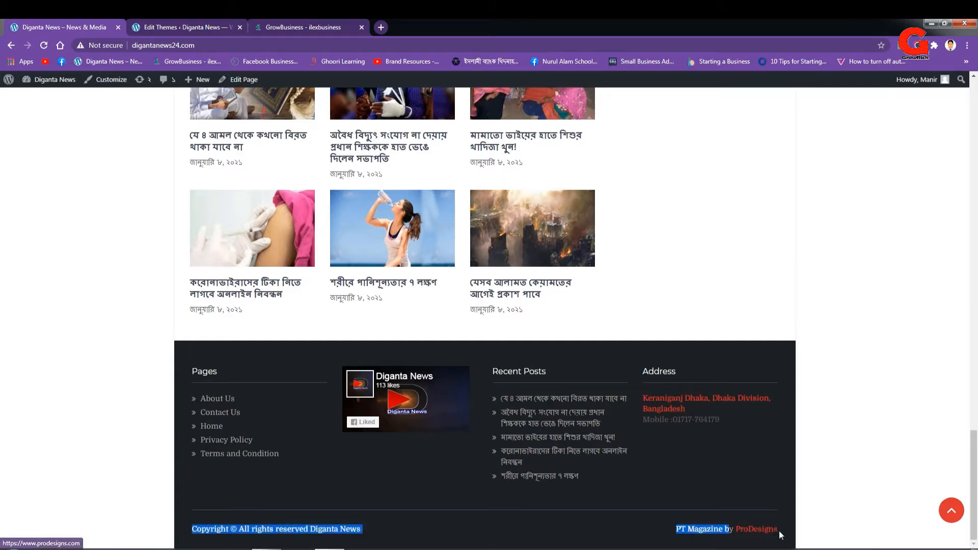
click(609, 525)
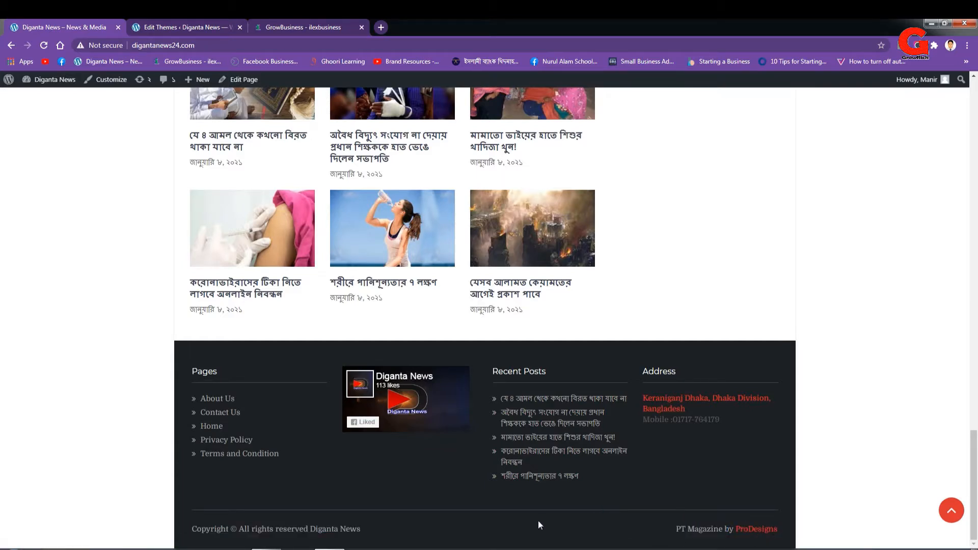
Return to the theme editor and open the Theme Footer file (footer.php)
click(183, 27)
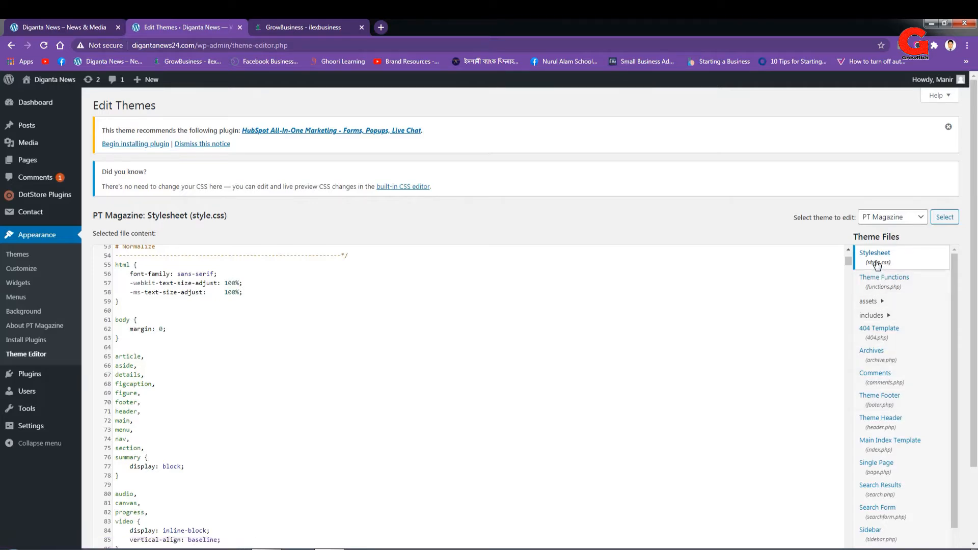
click(882, 398)
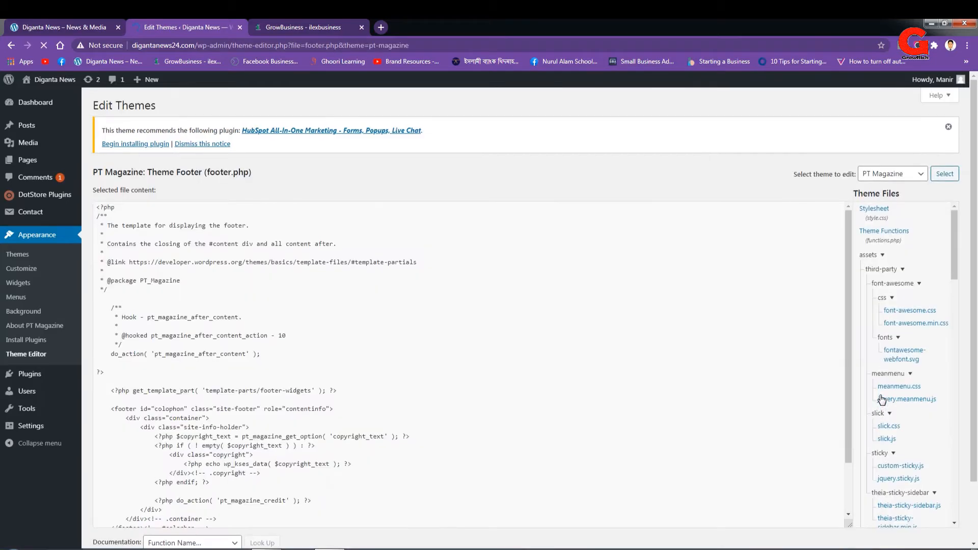
scroll(423, 389, down, 1)
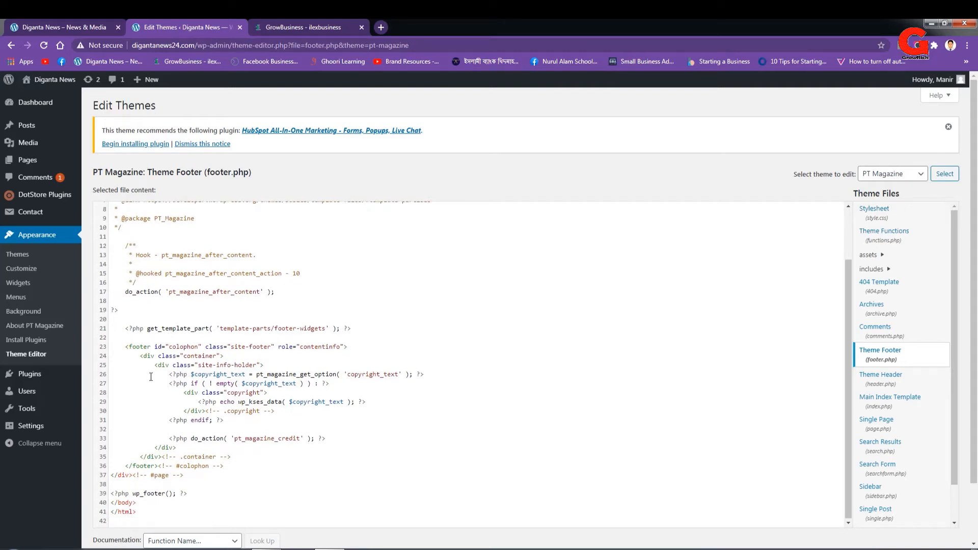
Cut the whole footer block from footer.php, from the opening "colophon" footer tag through its closing #colophon comment
click(125, 347)
drag(128, 347, 226, 465)
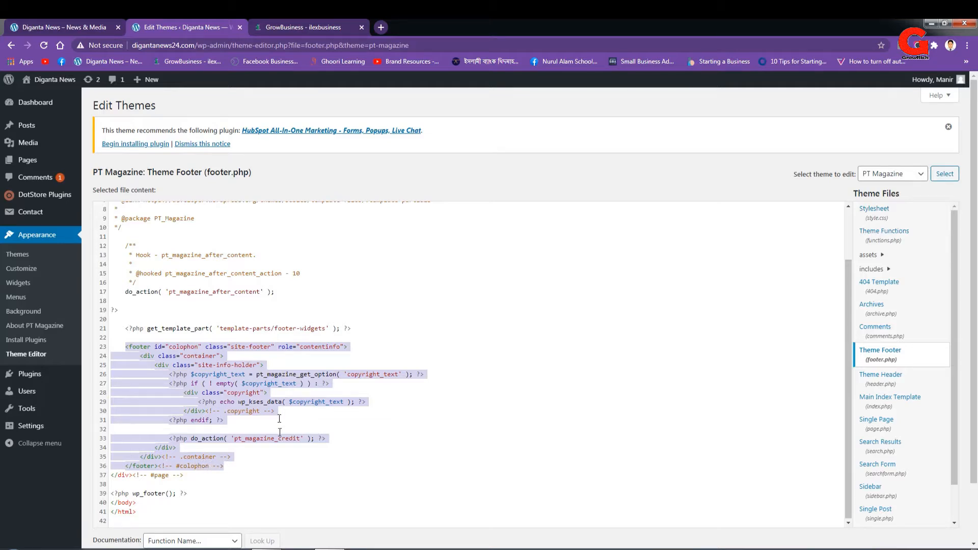
right_click(225, 381)
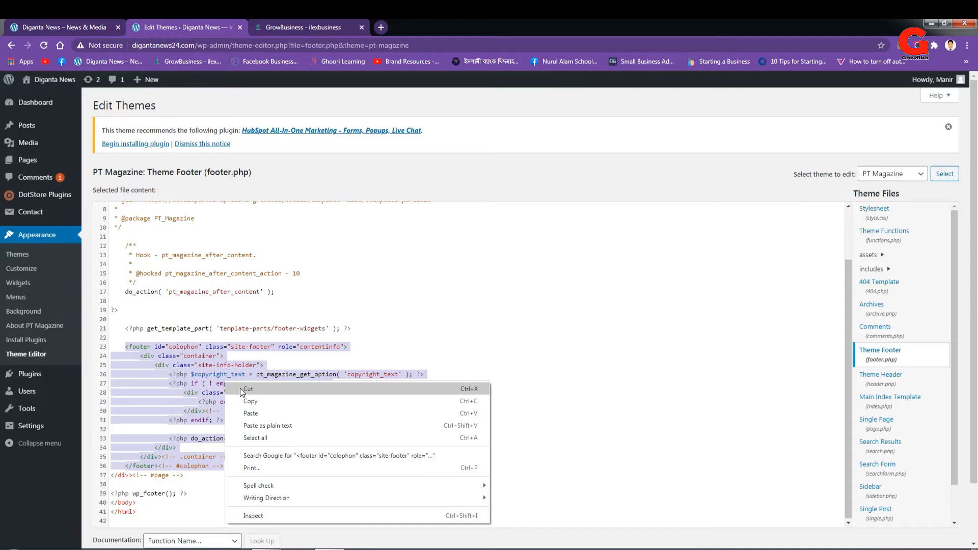
click(240, 388)
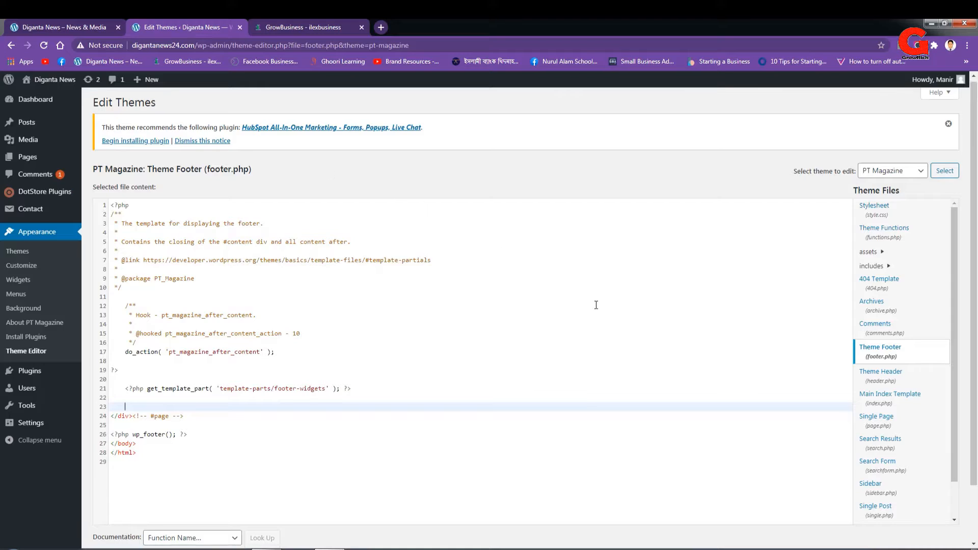
Dismiss the Windows color scheme prompt and save the edited footer.php
scroll(680, 375, down, 1)
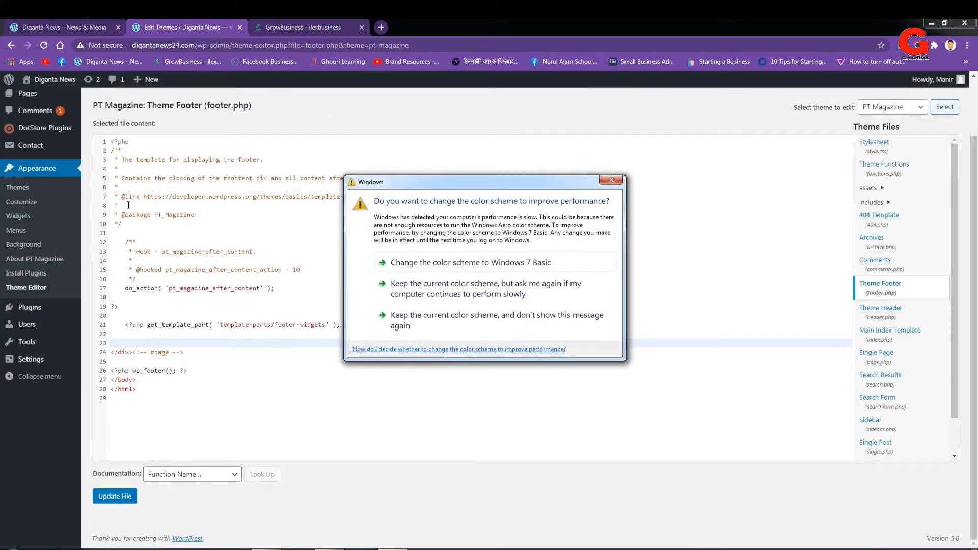
click(611, 180)
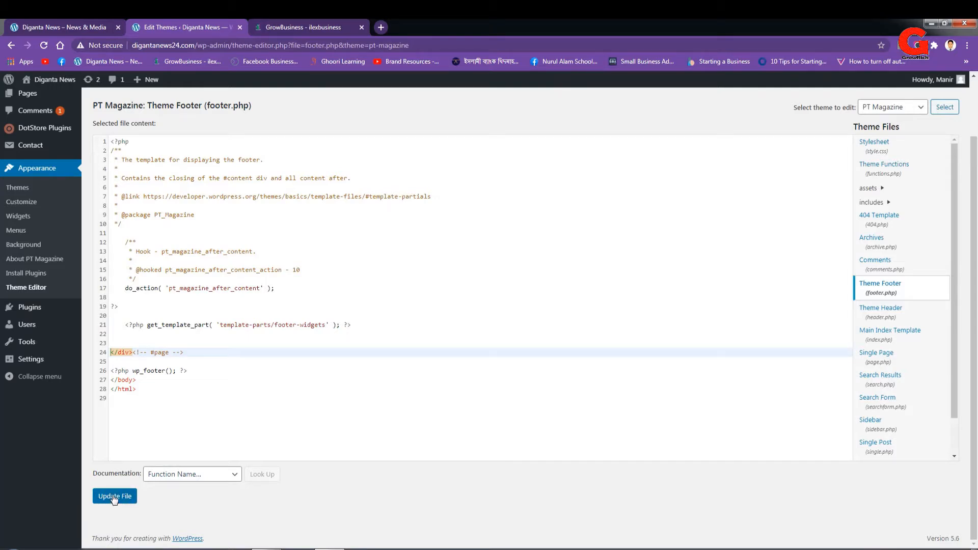
click(115, 497)
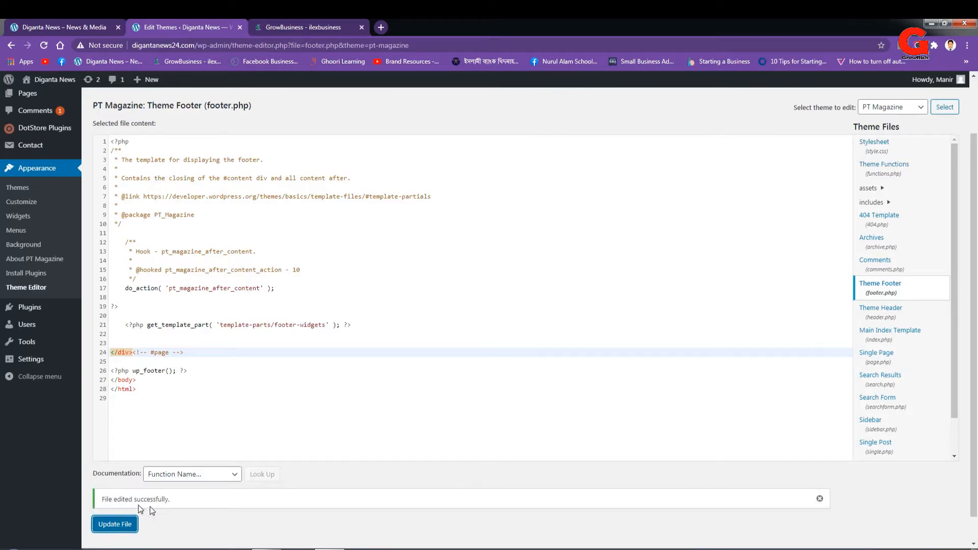
click(103, 498)
drag(103, 498, 173, 501)
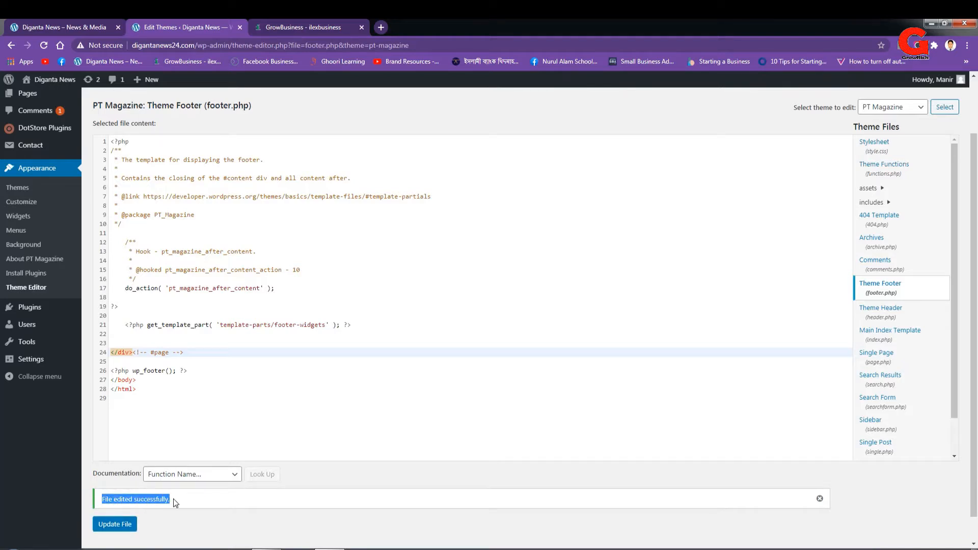
click(229, 525)
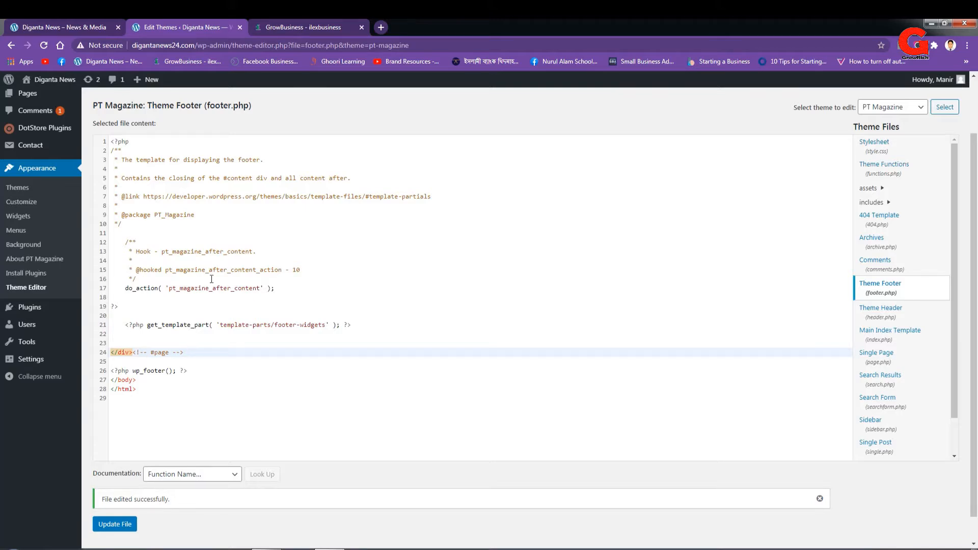
Reload the live Diganta News site and check the copyright and credit area of its footer
click(60, 26)
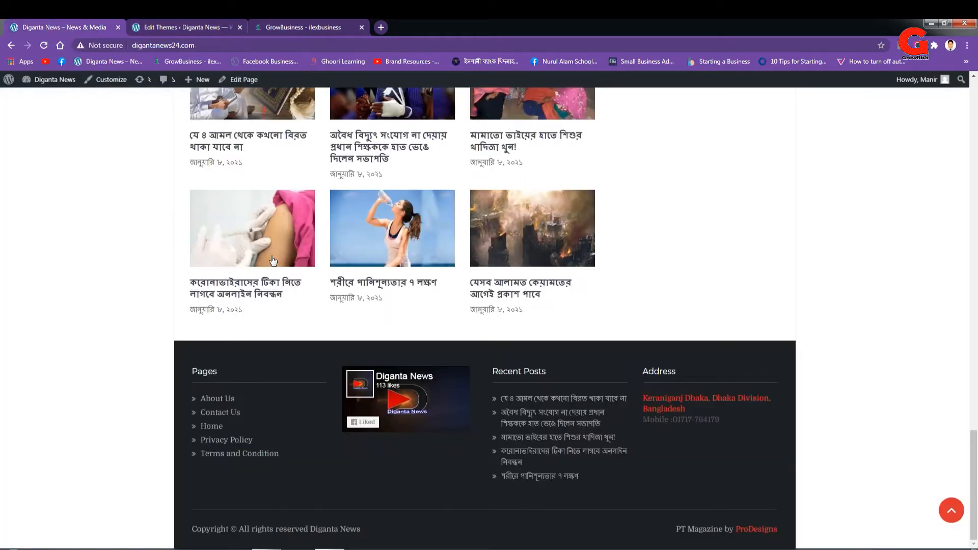
drag(677, 529, 723, 530)
drag(772, 535, 778, 533)
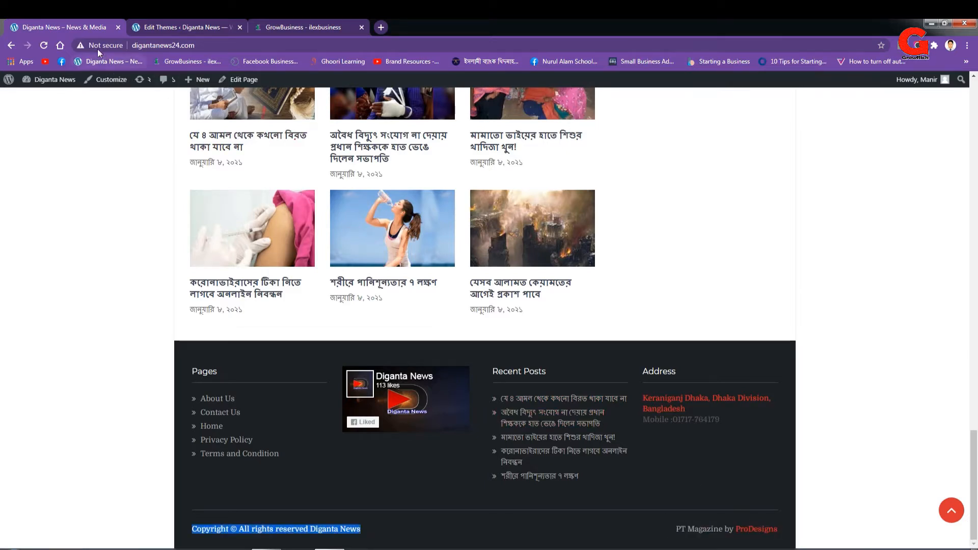
scroll(344, 274, up, 2)
scroll(338, 270, down, 2)
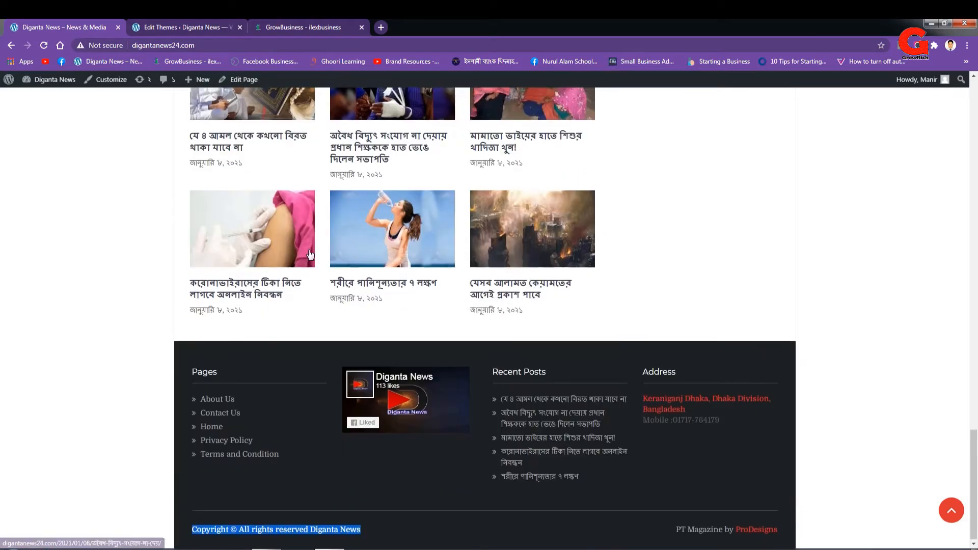
click(43, 45)
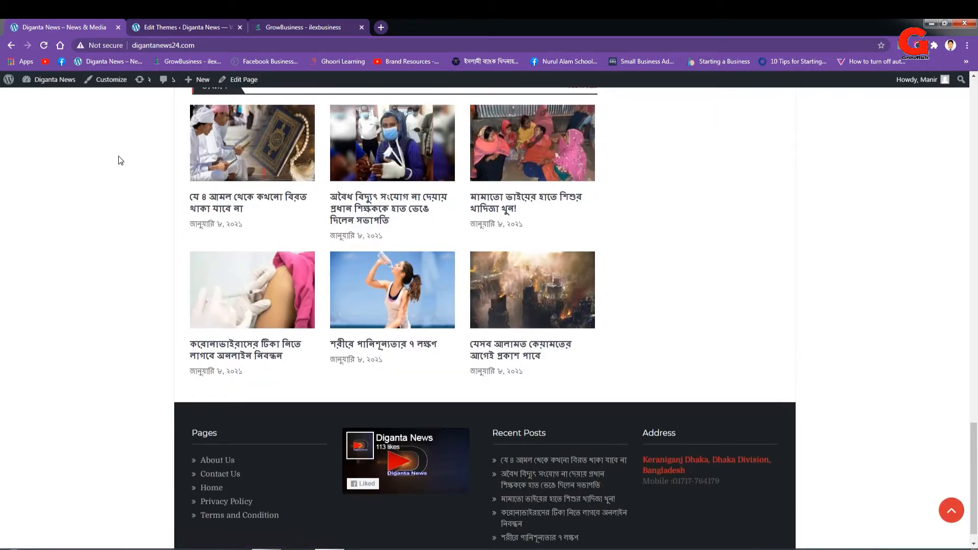
scroll(688, 433, down, 1)
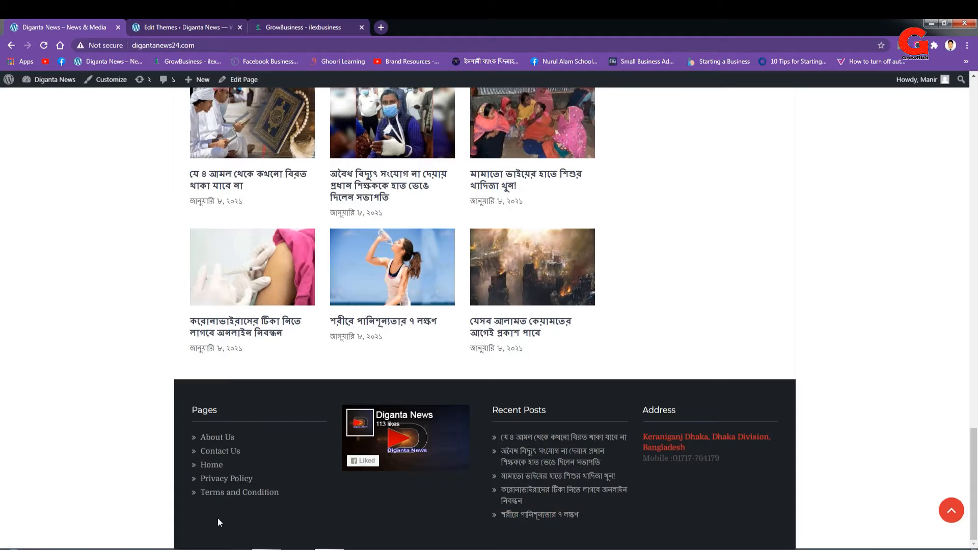
Examine the custom copyright and contact line in the footer of the ilexbusiness.com site as a reference
click(313, 28)
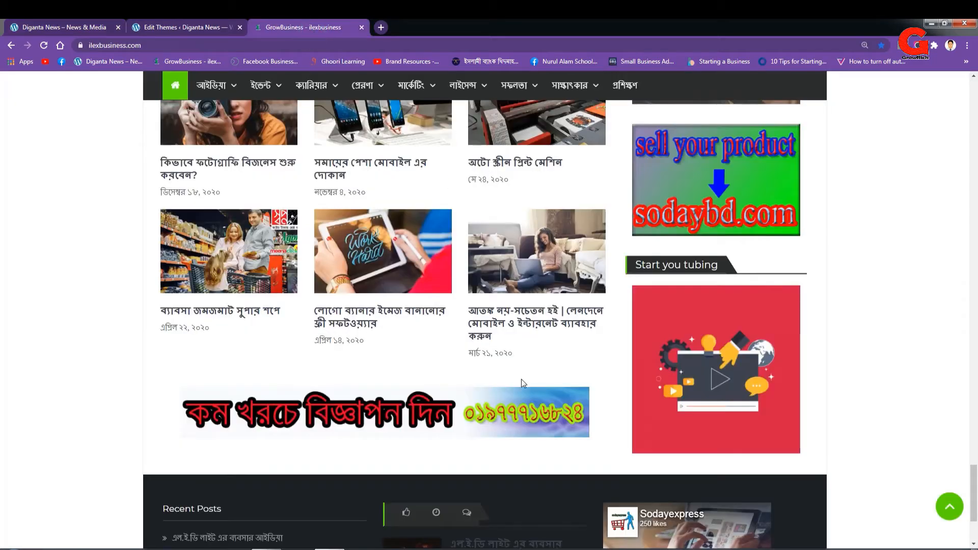
scroll(513, 370, down, 3)
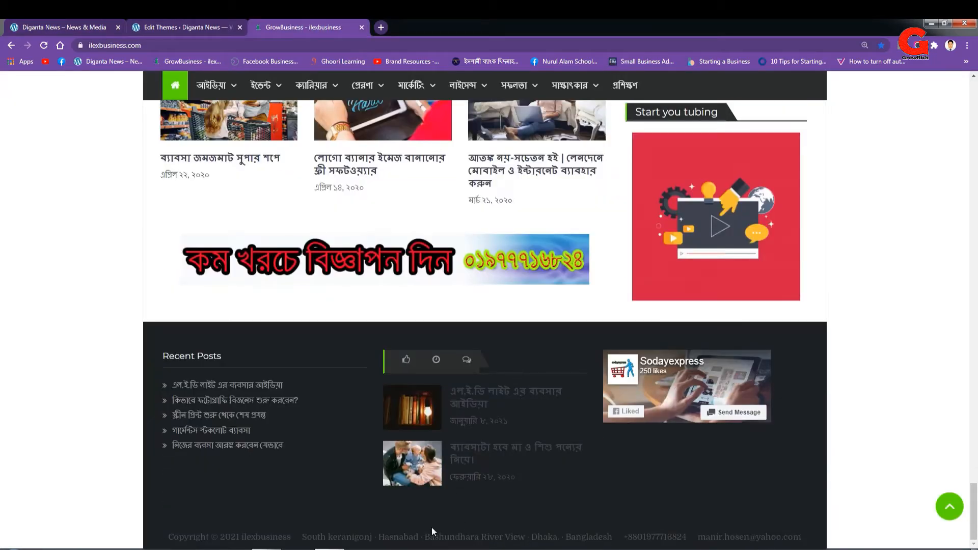
drag(172, 537, 354, 546)
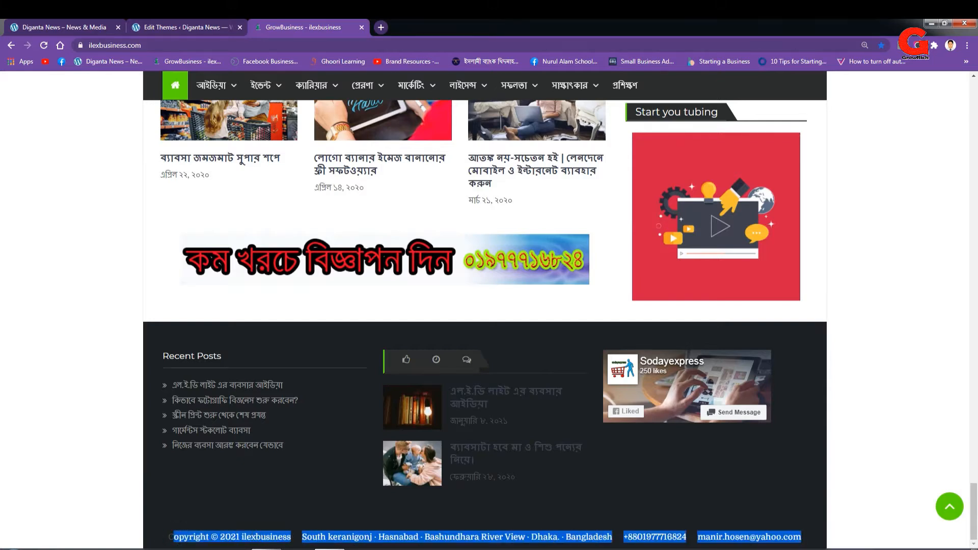
click(125, 439)
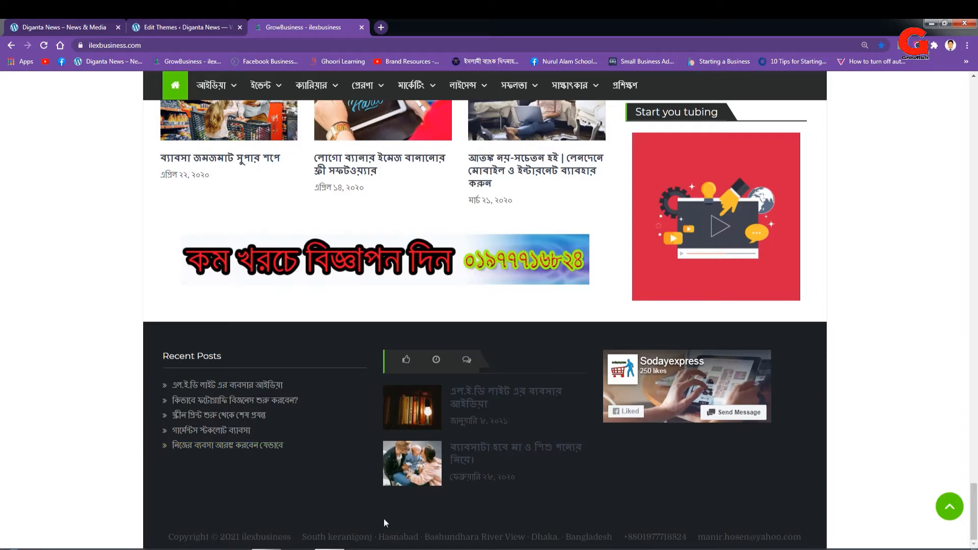
scroll(384, 523, up, 7)
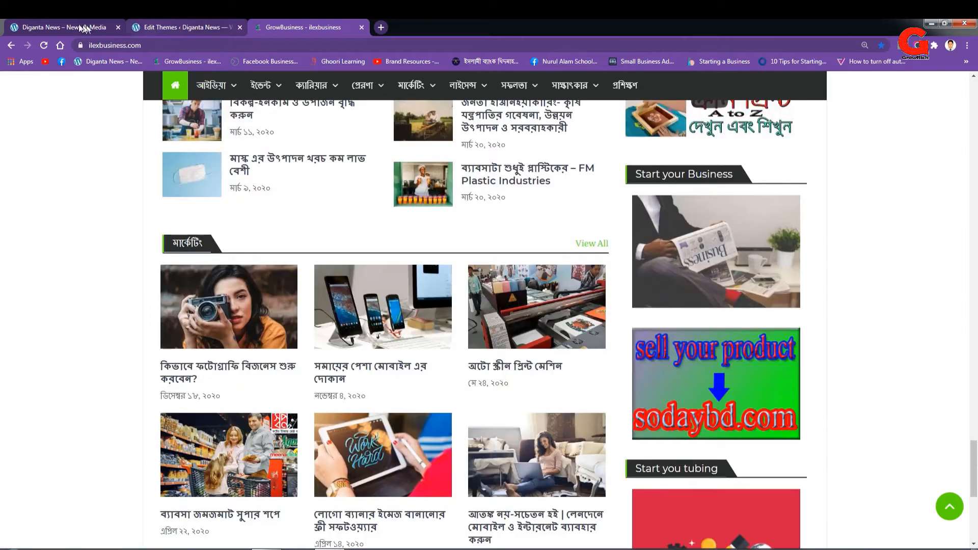
Recheck the Diganta News site's footer and return to footer.php in the theme editor
click(83, 25)
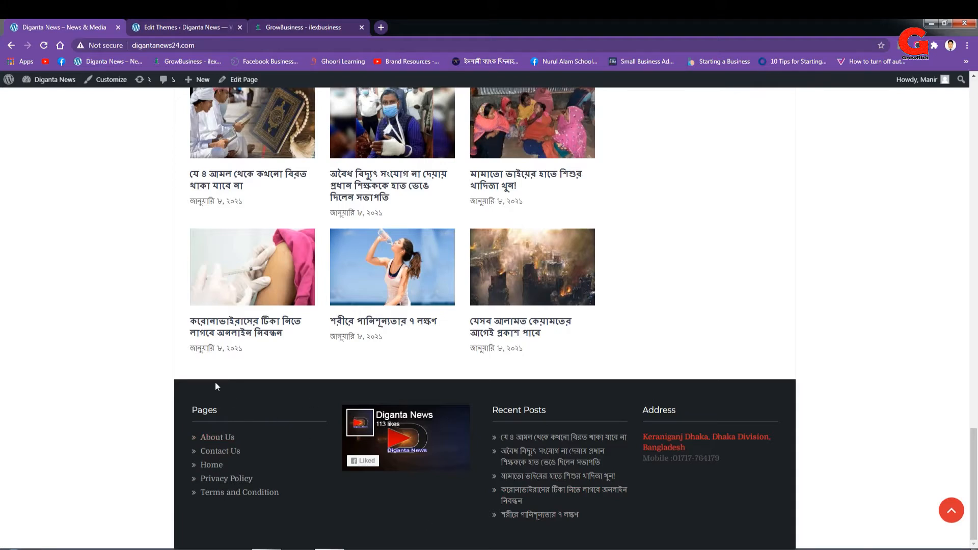
mouse_move(66, 80)
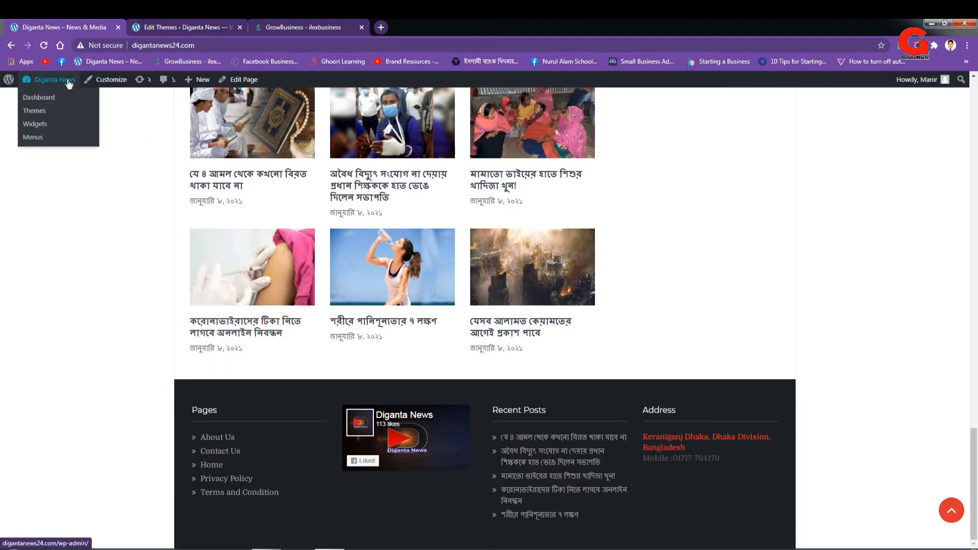
click(148, 24)
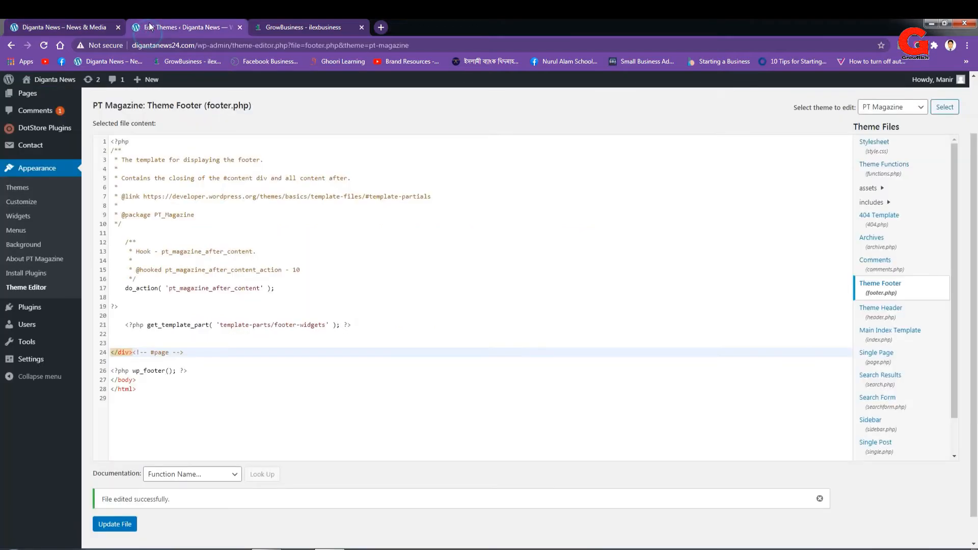
Install the Footer Putter plugin from the uploaded file footer-putter.zip and activate it
click(30, 308)
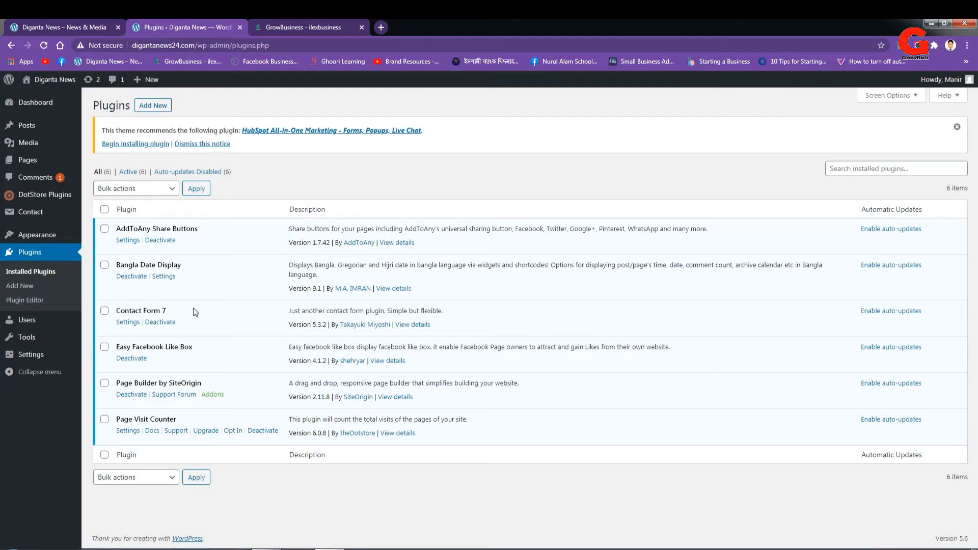
click(152, 107)
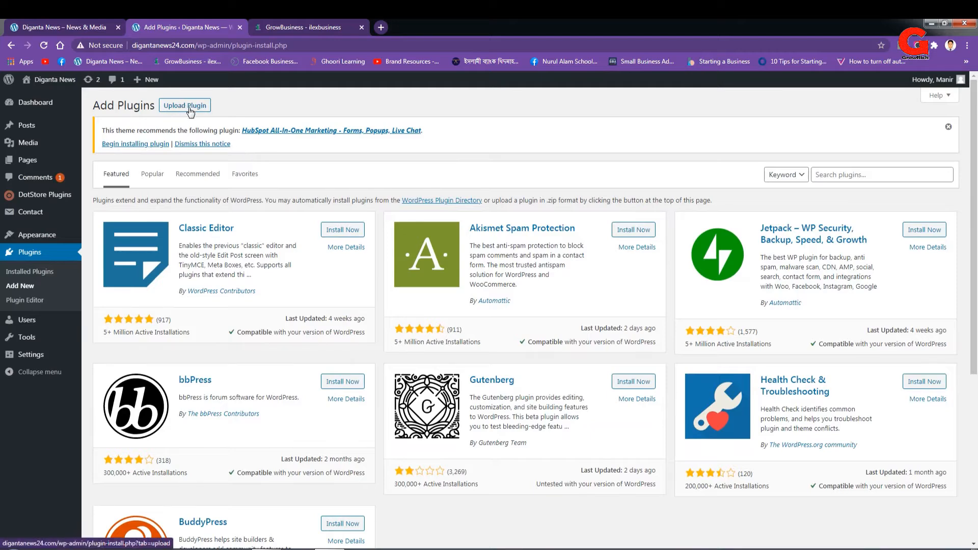
click(193, 108)
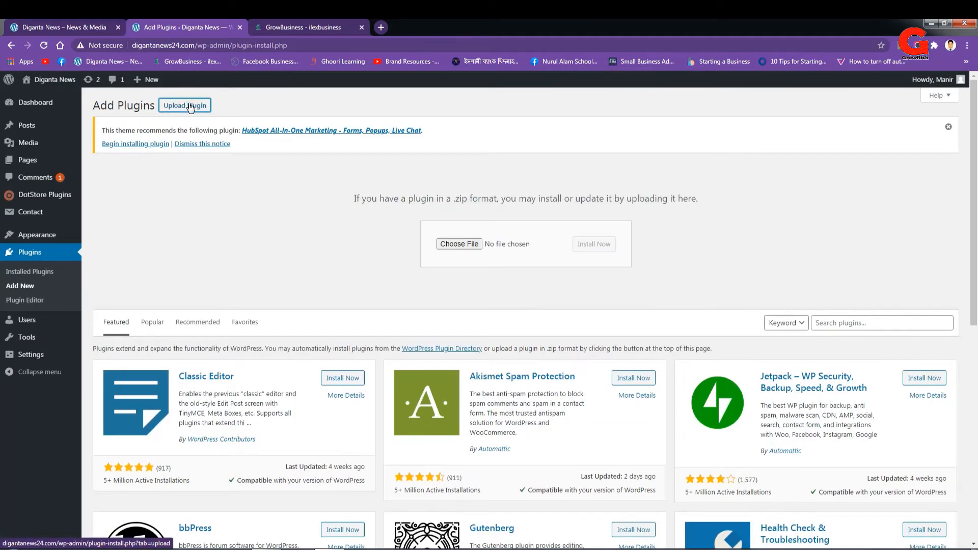
click(453, 244)
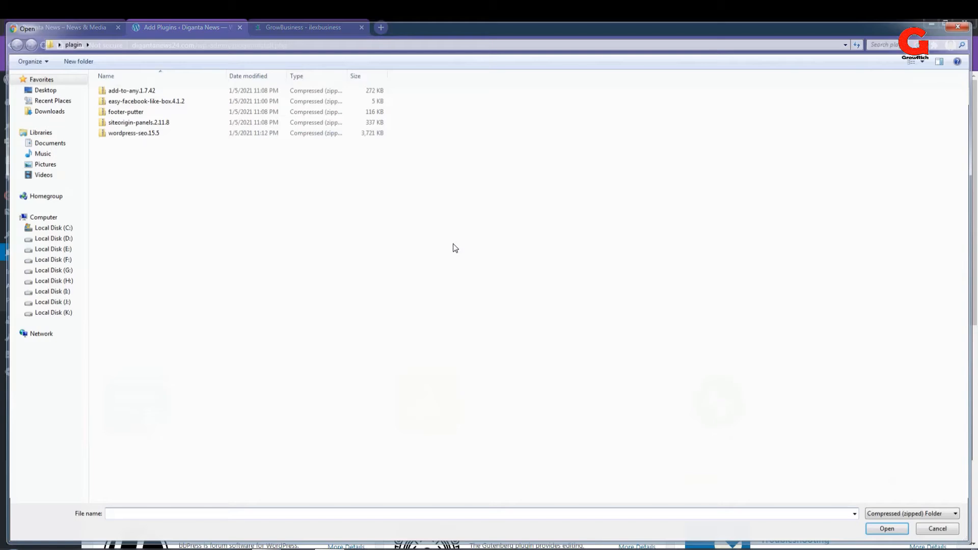
click(122, 112)
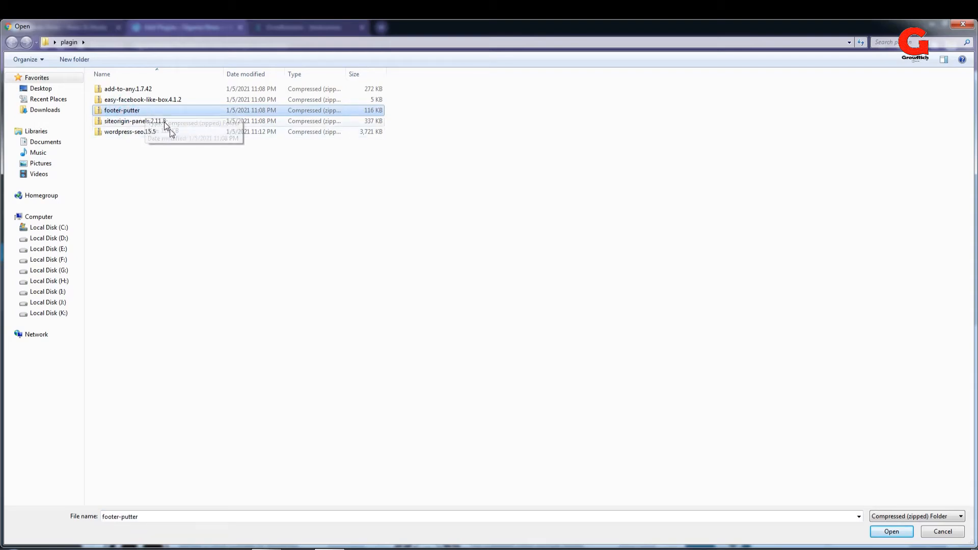
click(891, 531)
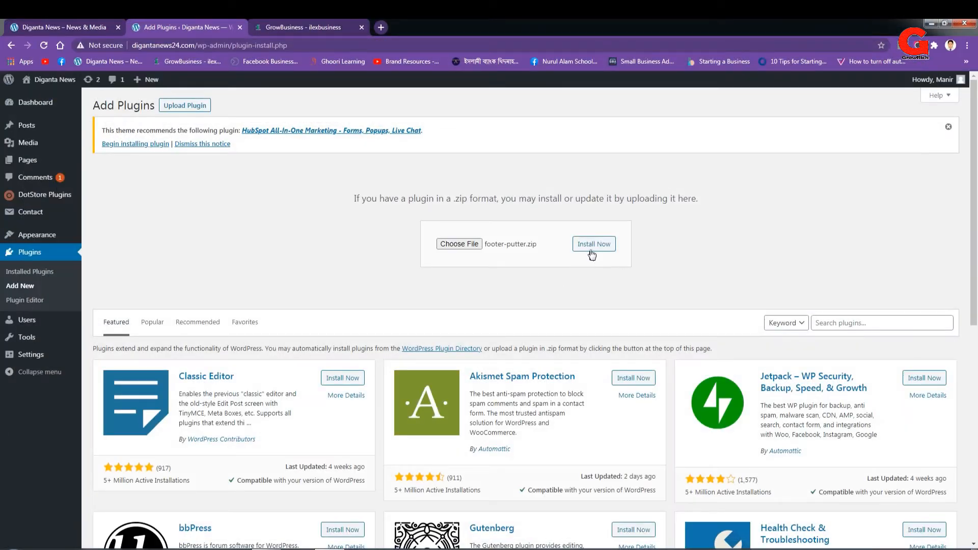
click(592, 244)
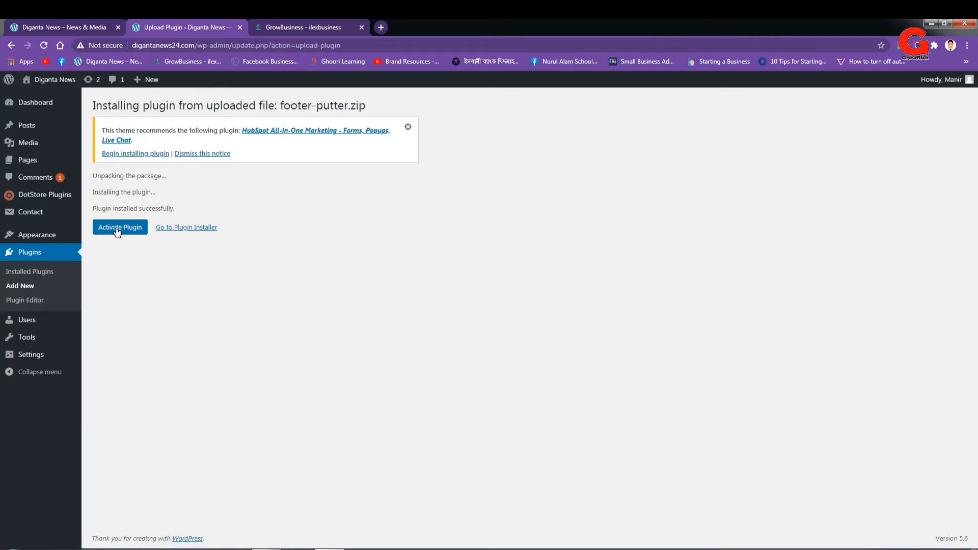
click(119, 230)
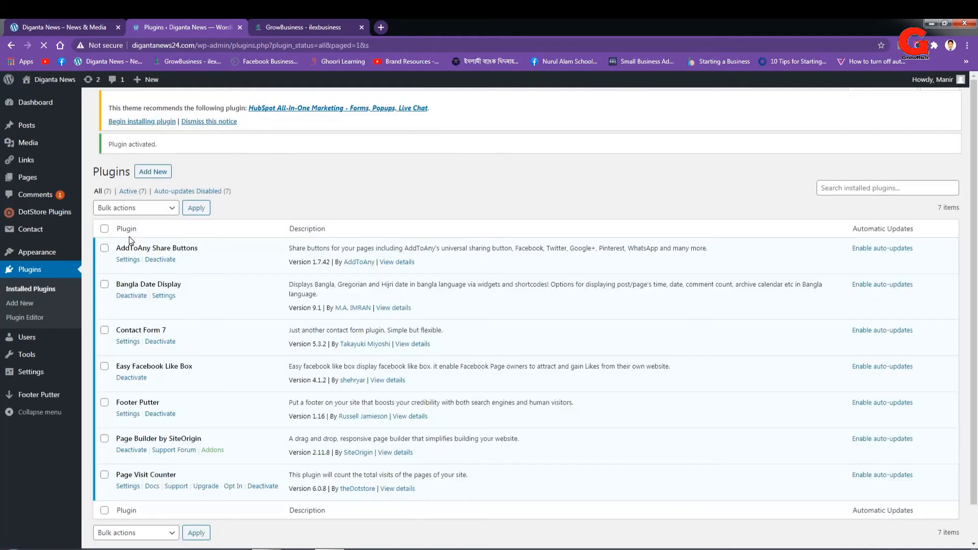
Open the Footer Putter settings and read the introduction, widgets description, instructions, footer hook notes and useful links
scroll(269, 354, down, 2)
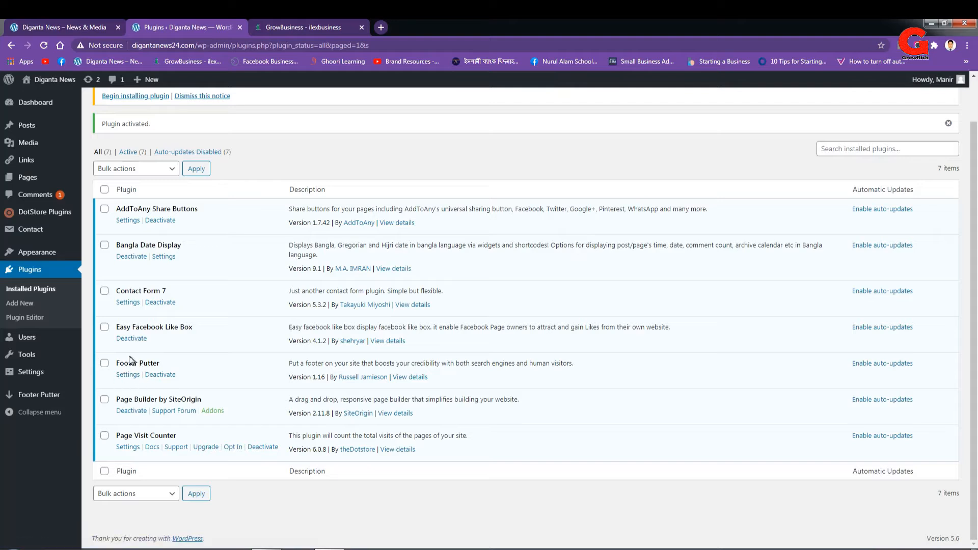
click(127, 376)
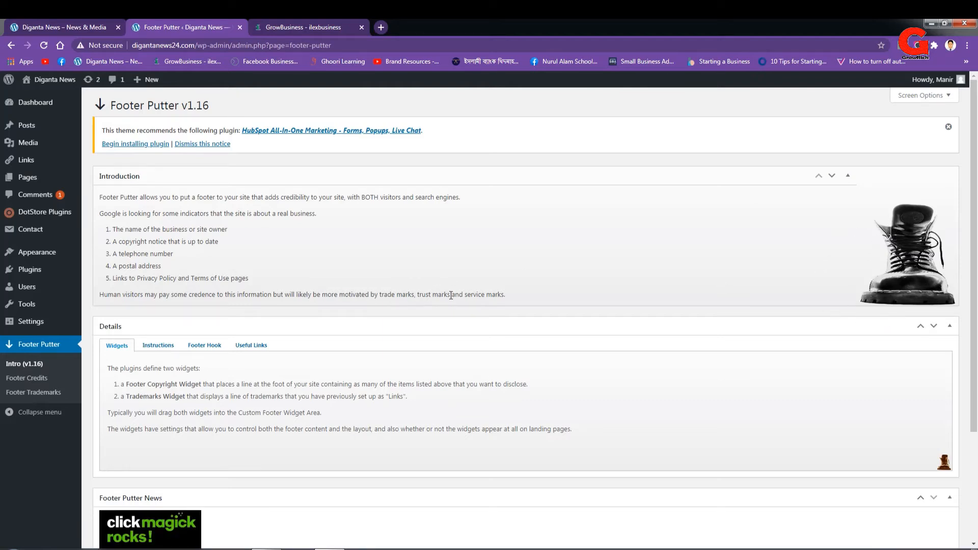
scroll(451, 295, down, 3)
scroll(449, 295, up, 3)
scroll(407, 309, down, 1)
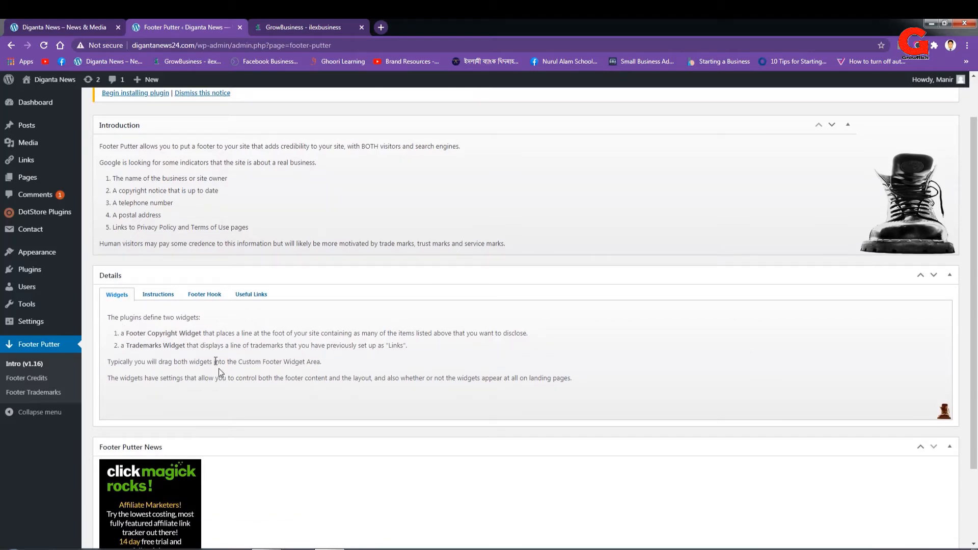
click(155, 295)
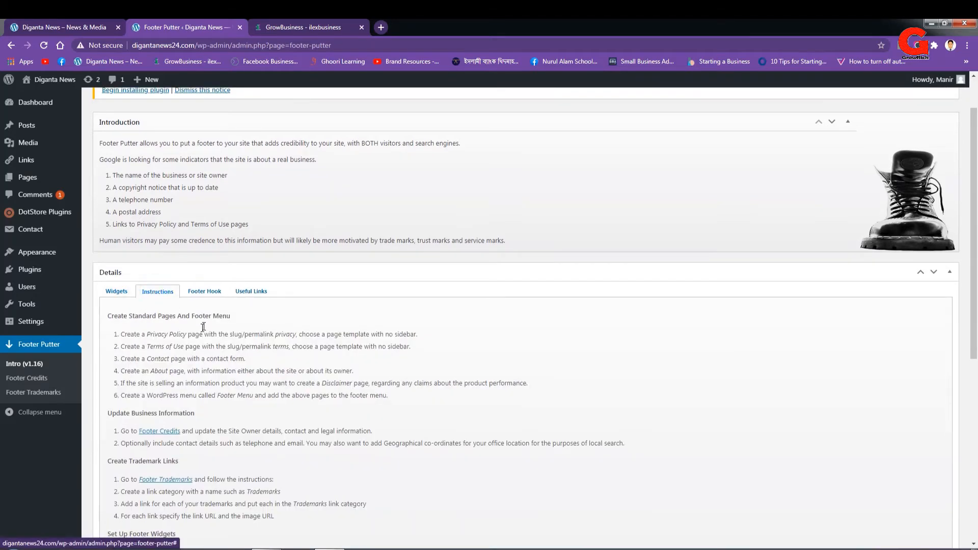
scroll(198, 445, down, 3)
scroll(203, 420, up, 3)
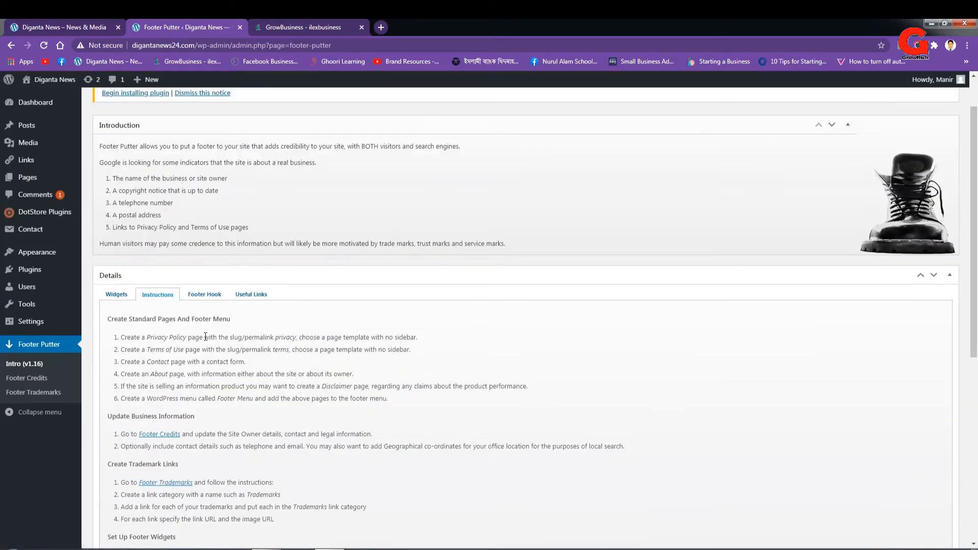
click(204, 297)
click(257, 295)
scroll(274, 427, up, 1)
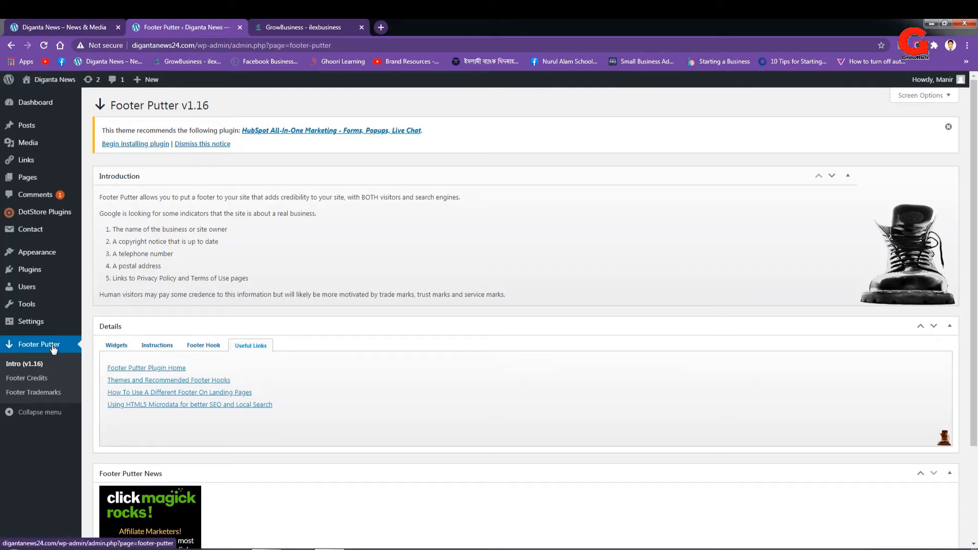
click(37, 393)
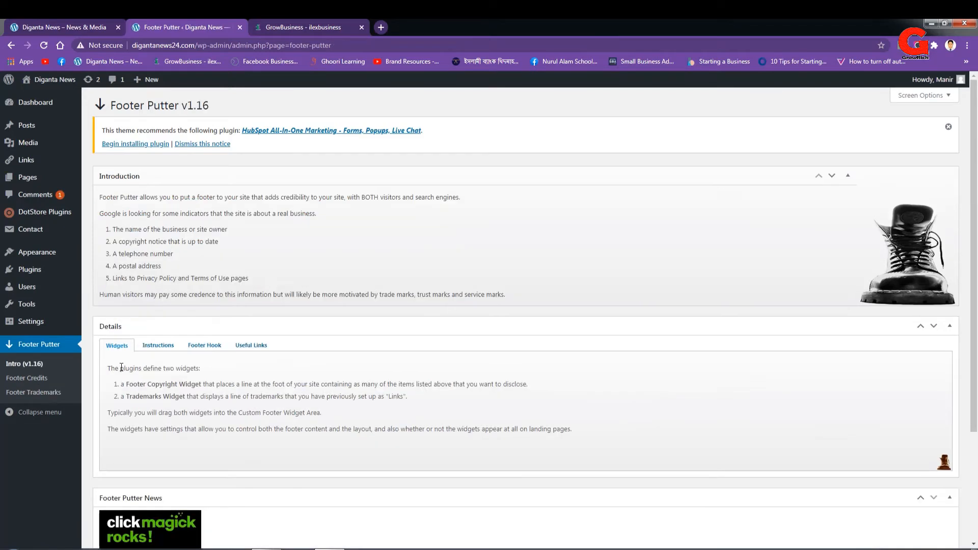
drag(120, 369, 228, 366)
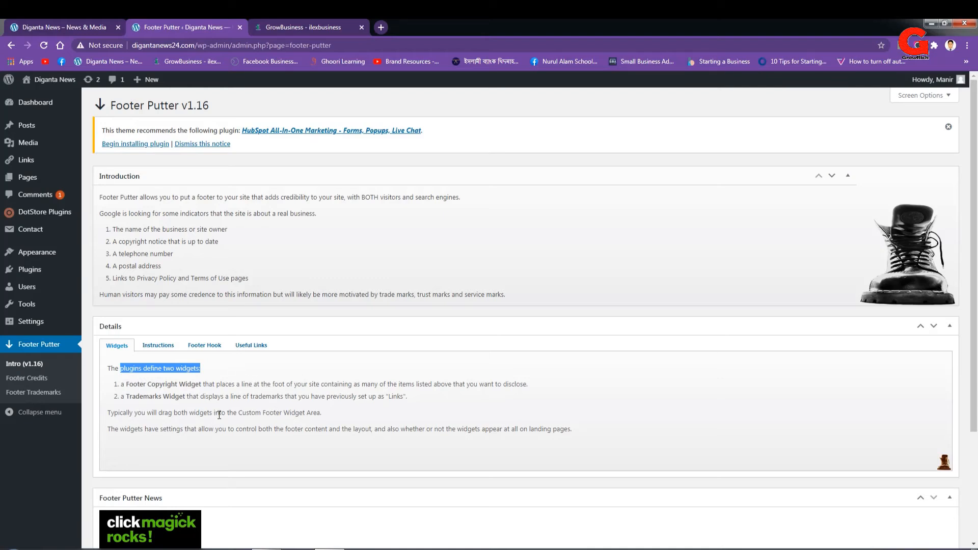
Set the Owner/Business Name in the Footer Credits settings to digantanews, copied from the site's web address
click(35, 381)
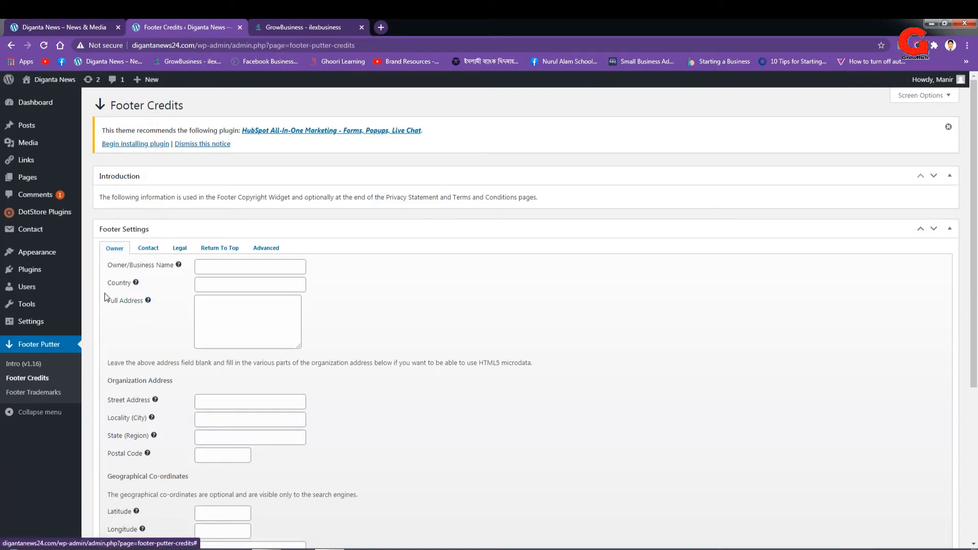
mouse_move(108, 267)
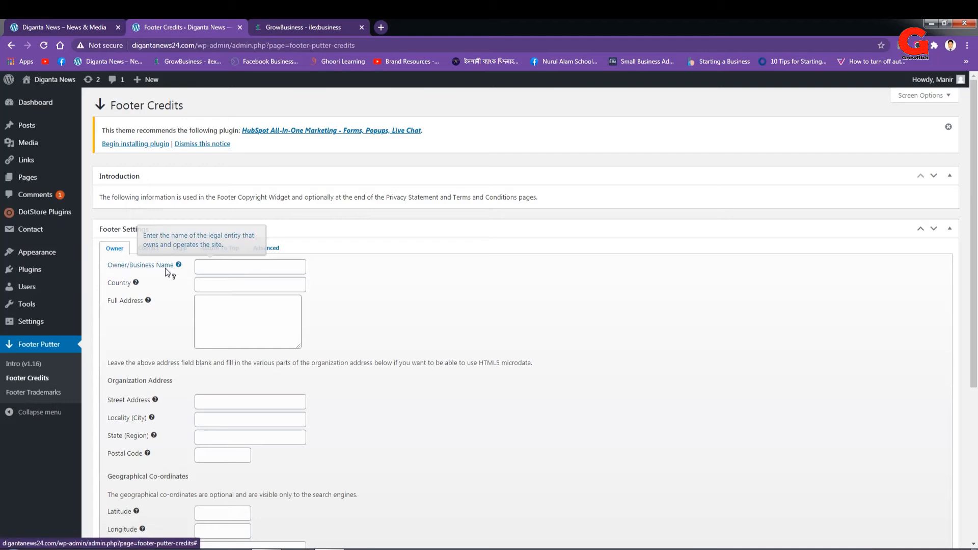
click(217, 268)
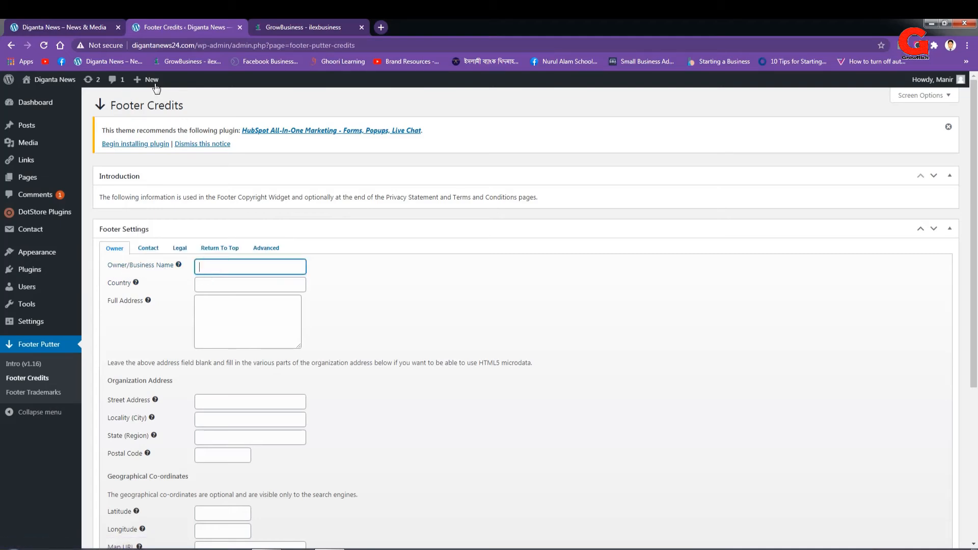
drag(132, 45, 169, 46)
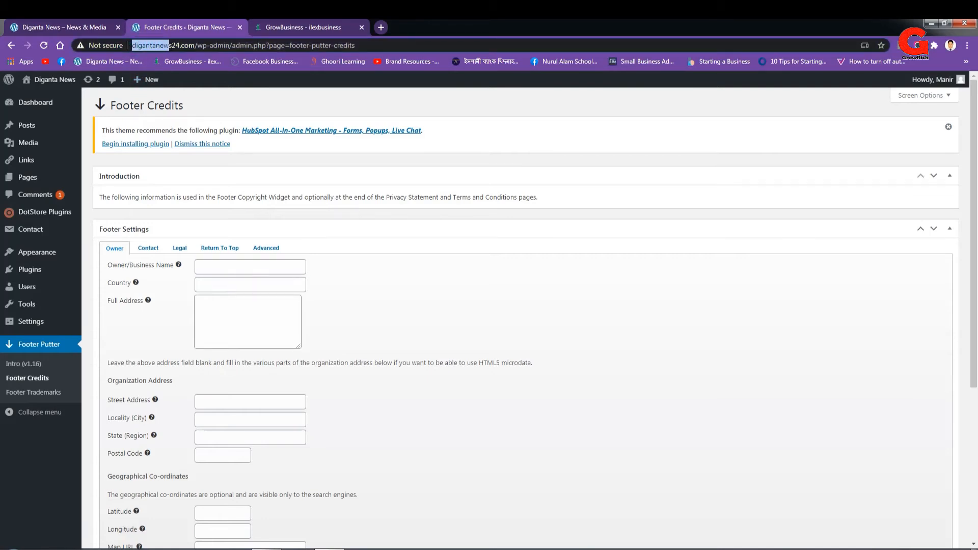
right_click(170, 45)
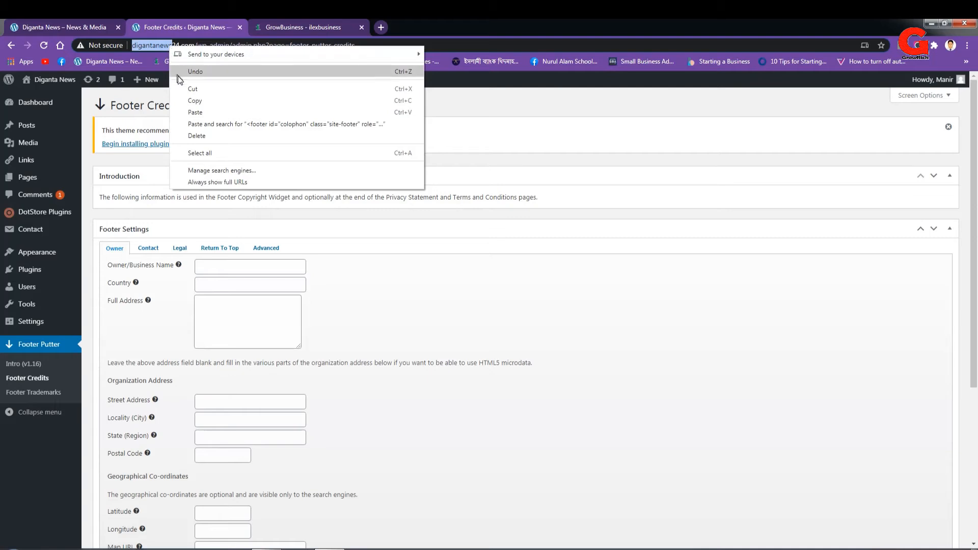
click(191, 101)
click(213, 267)
right_click(210, 268)
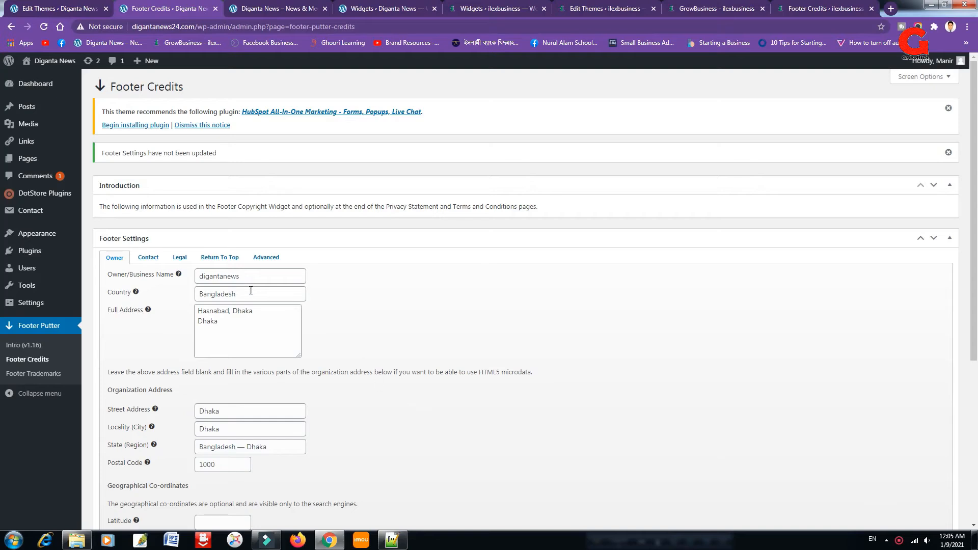
Replace the Full Address in the owner details with the business address copied from the Street Address field
click(201, 311)
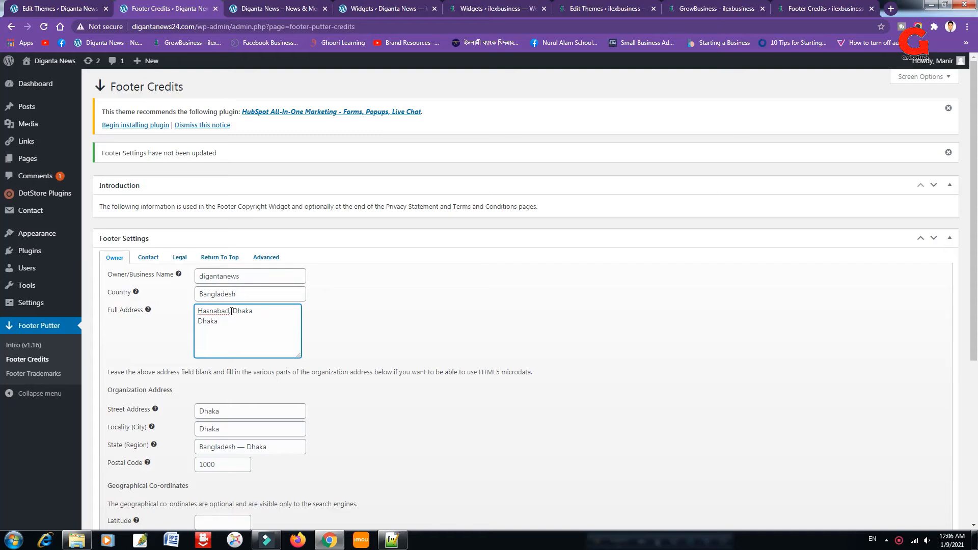
text(south)
click(286, 411)
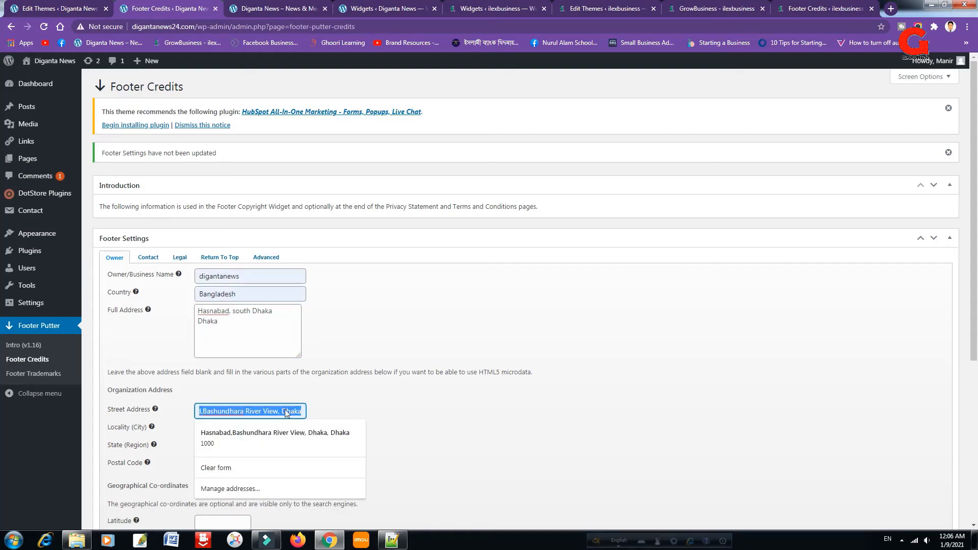
right_click(286, 410)
click(319, 286)
drag(198, 311, 240, 328)
right_click(225, 317)
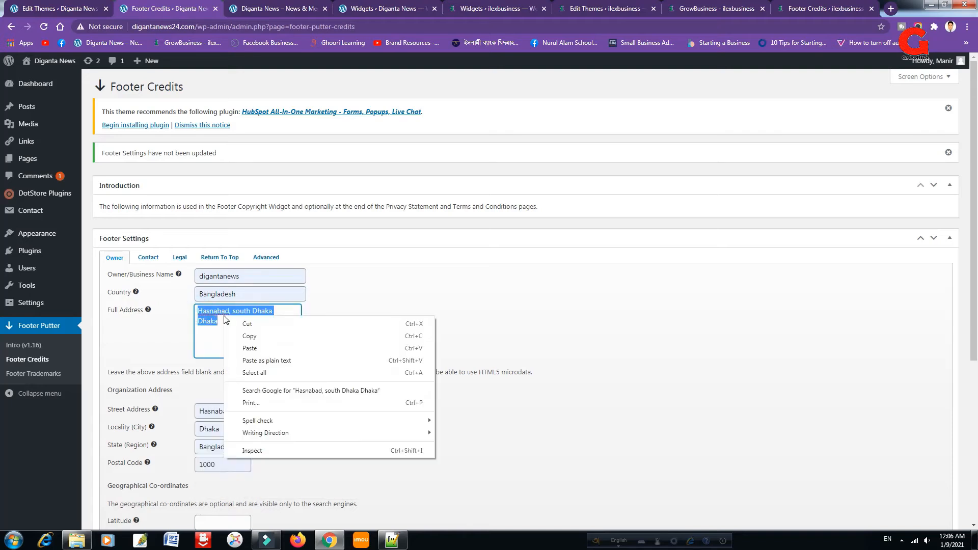
click(236, 346)
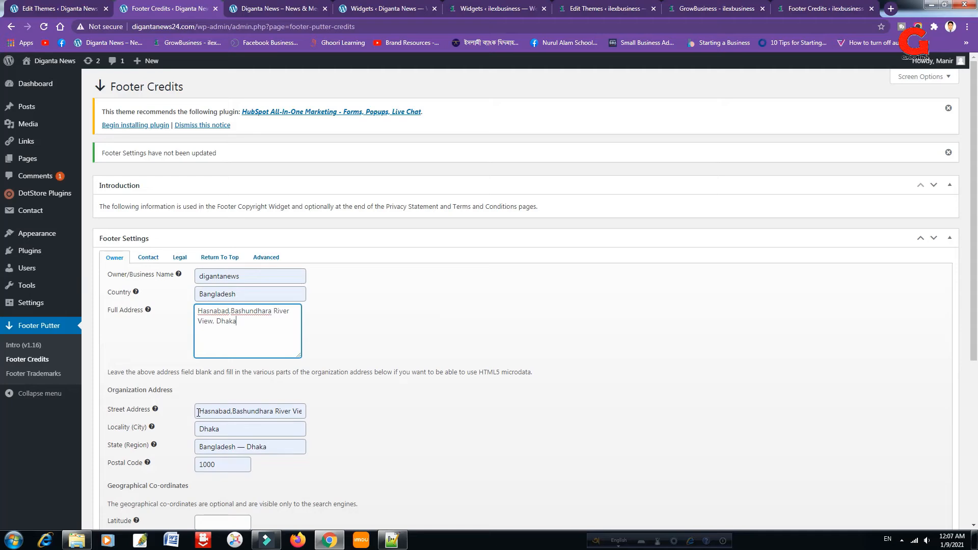
Clear the organization's Street Address and enter only the city name there
drag(198, 412, 334, 423)
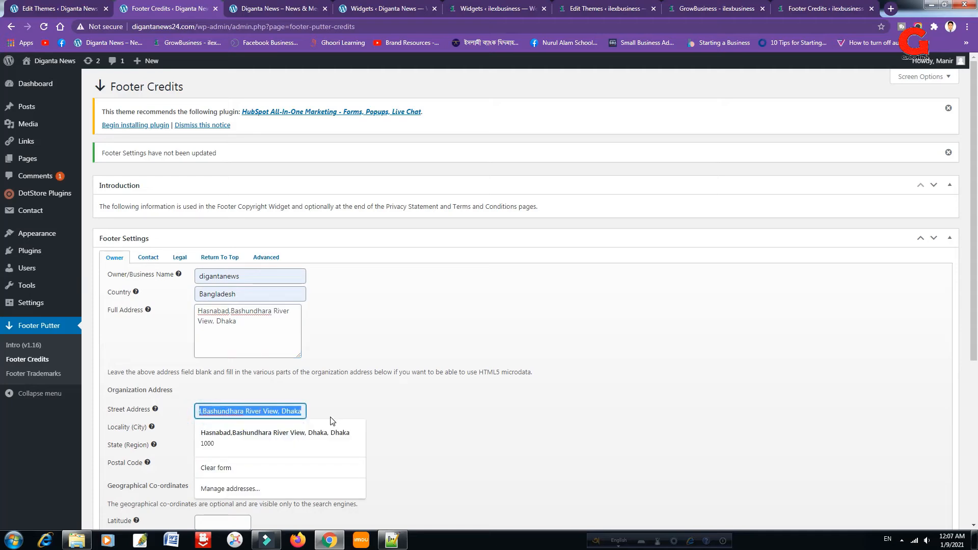
key(BackSpace)
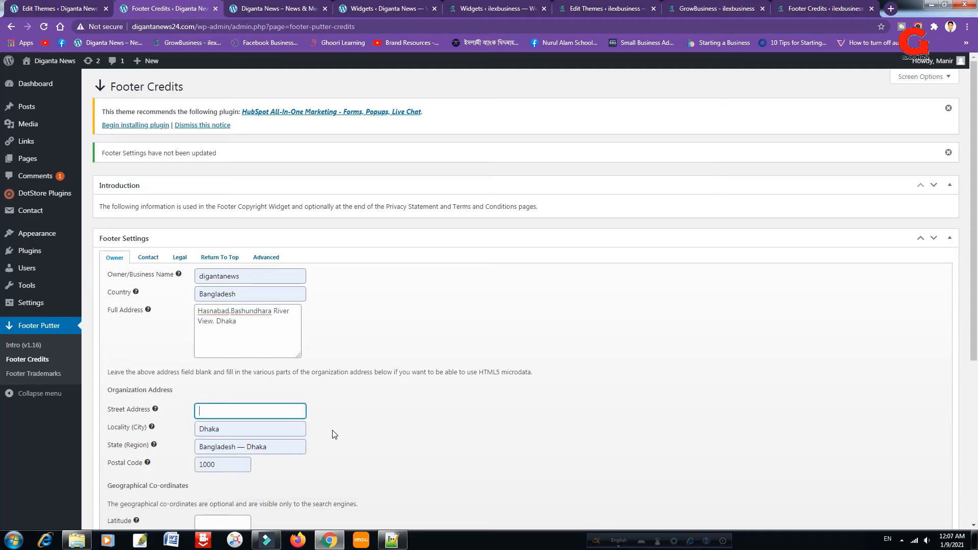
click(273, 411)
click(426, 465)
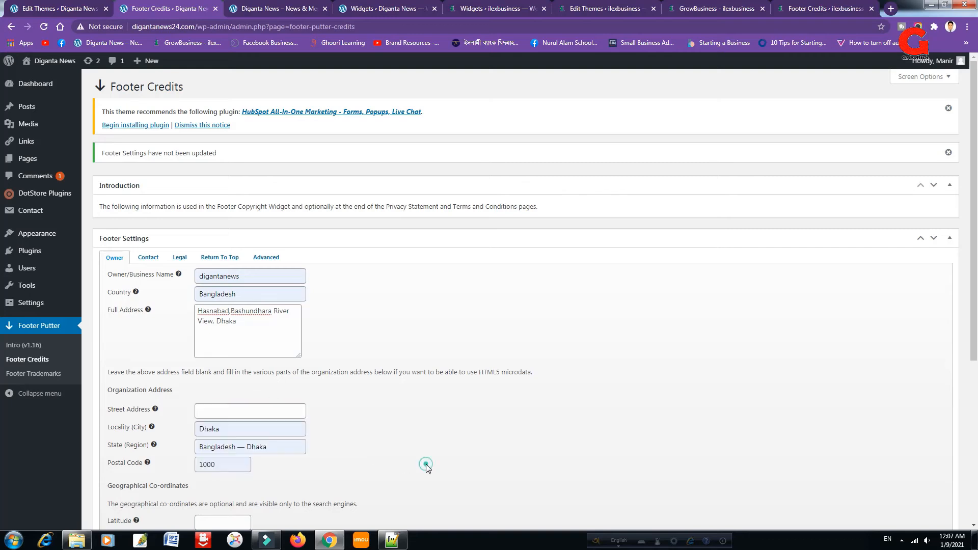
click(249, 415)
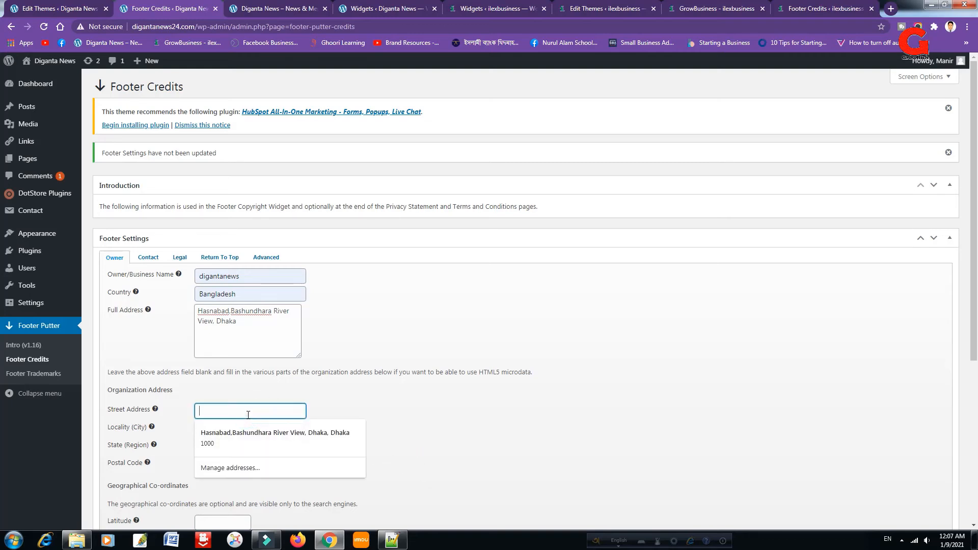
text(D)
click(248, 432)
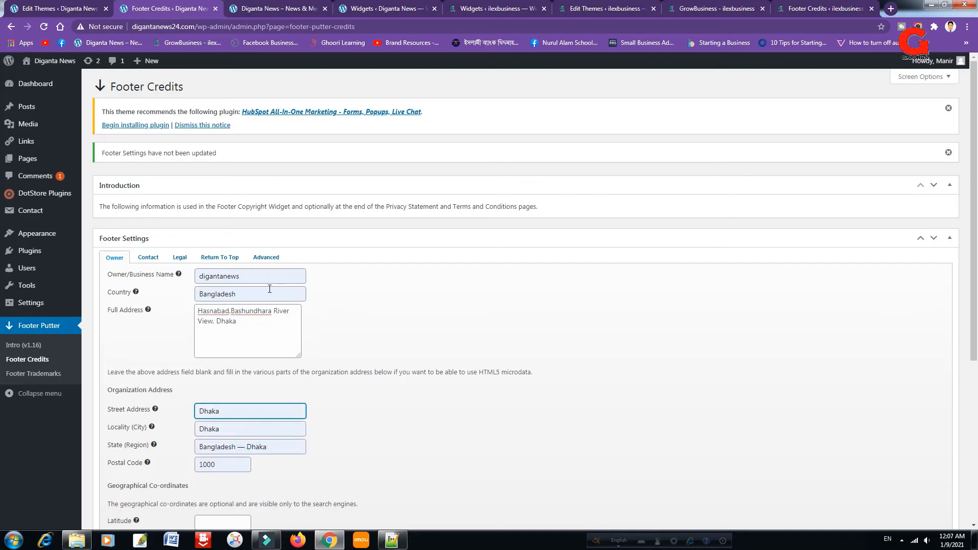
Fill in the contact telephone number in the Footer Credits settings and save the changes
click(149, 258)
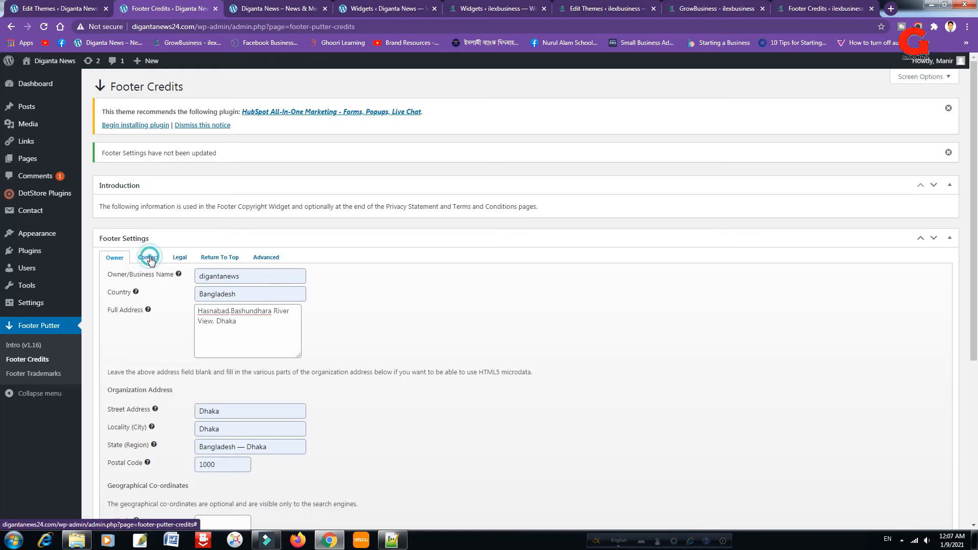
click(233, 296)
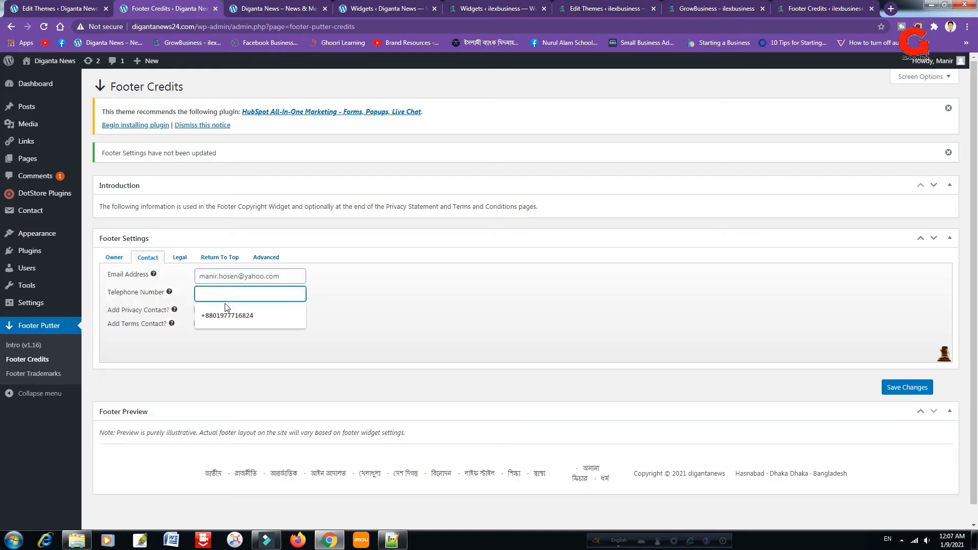
click(233, 317)
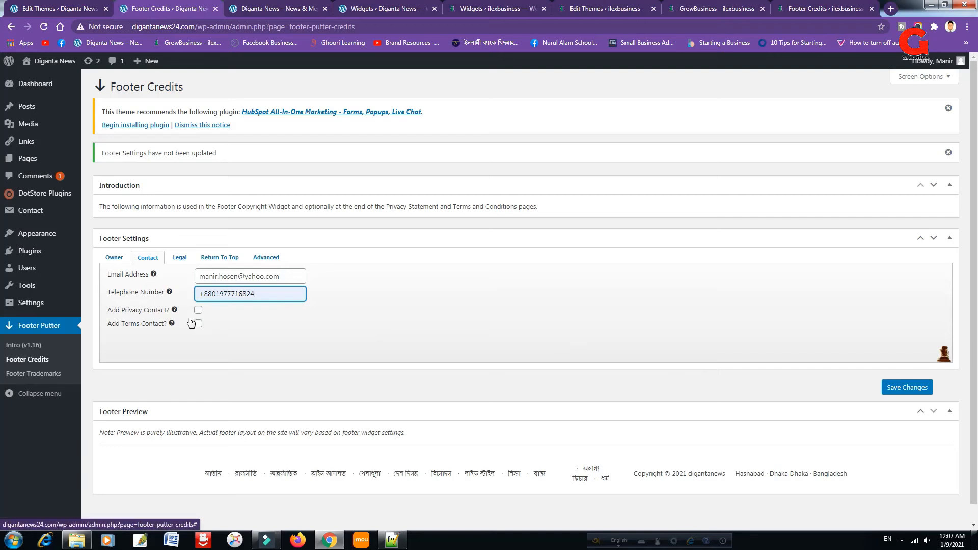
click(907, 388)
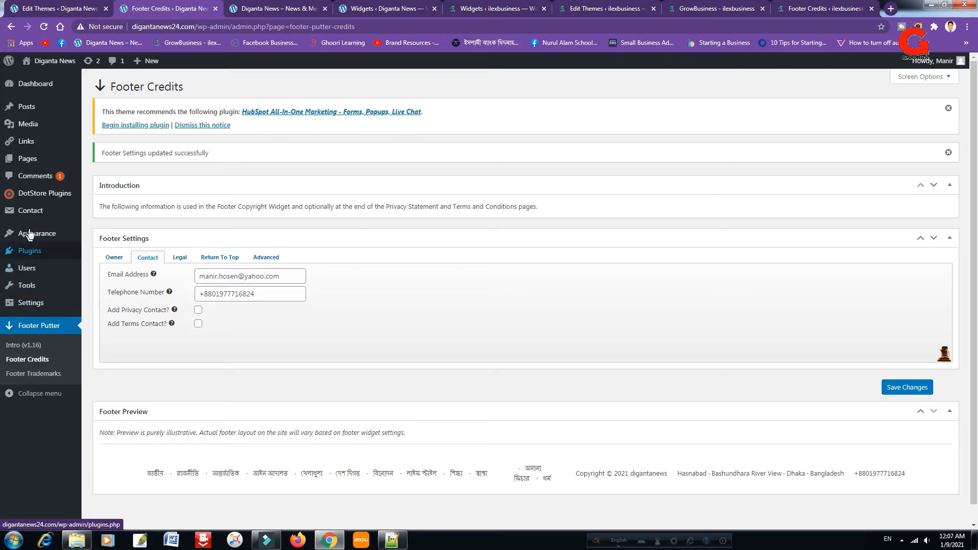
Open the site's widget settings and expand the Footer Copyright Widget inside the Credibility Footer area
mouse_move(30, 234)
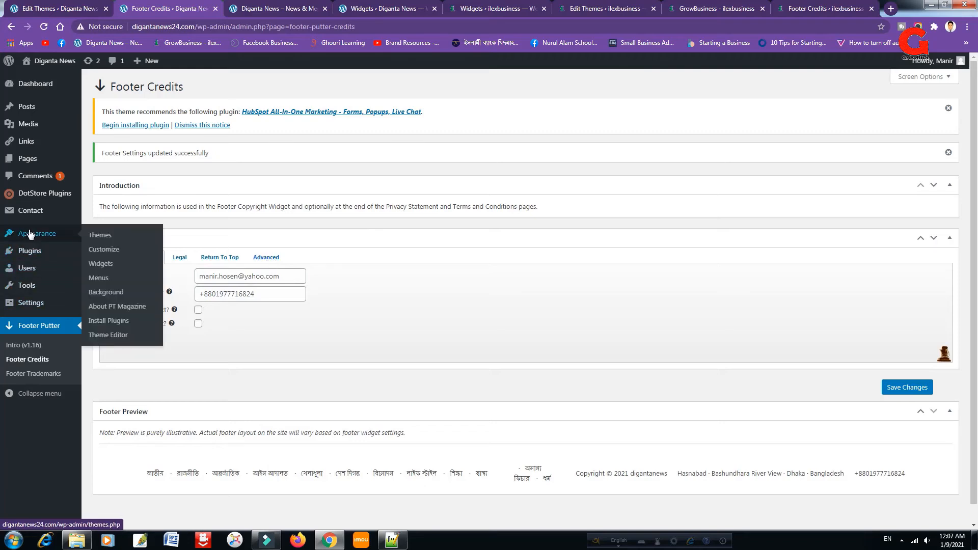
click(110, 266)
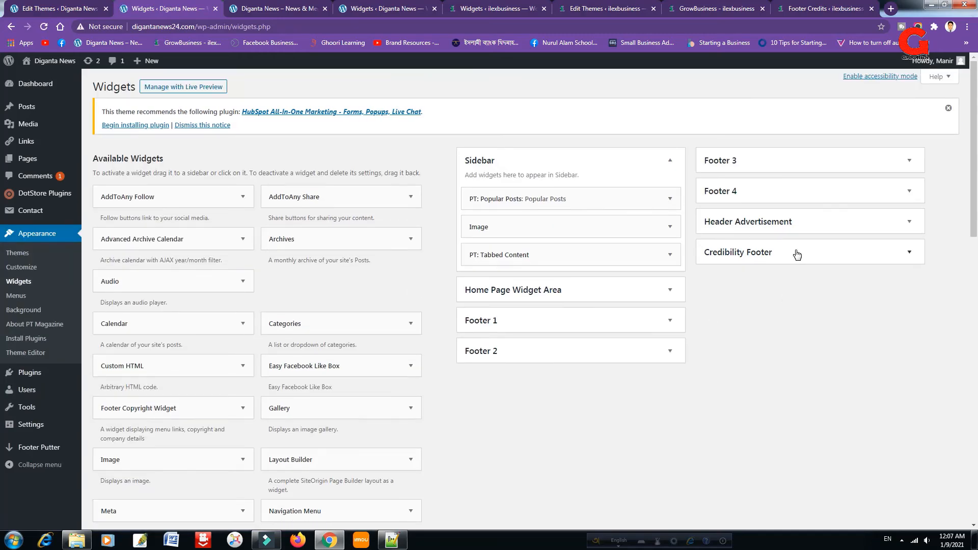
click(798, 258)
click(744, 297)
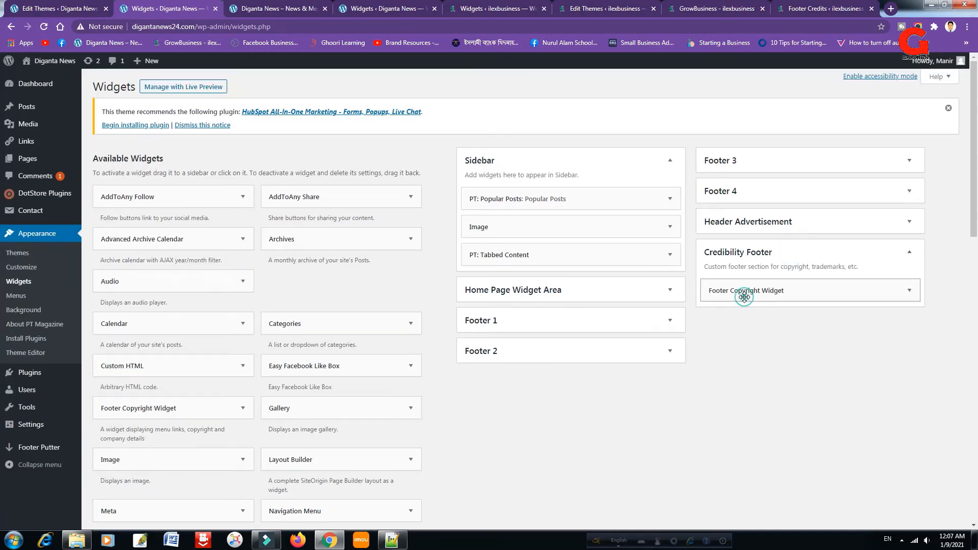
scroll(844, 398, down, 3)
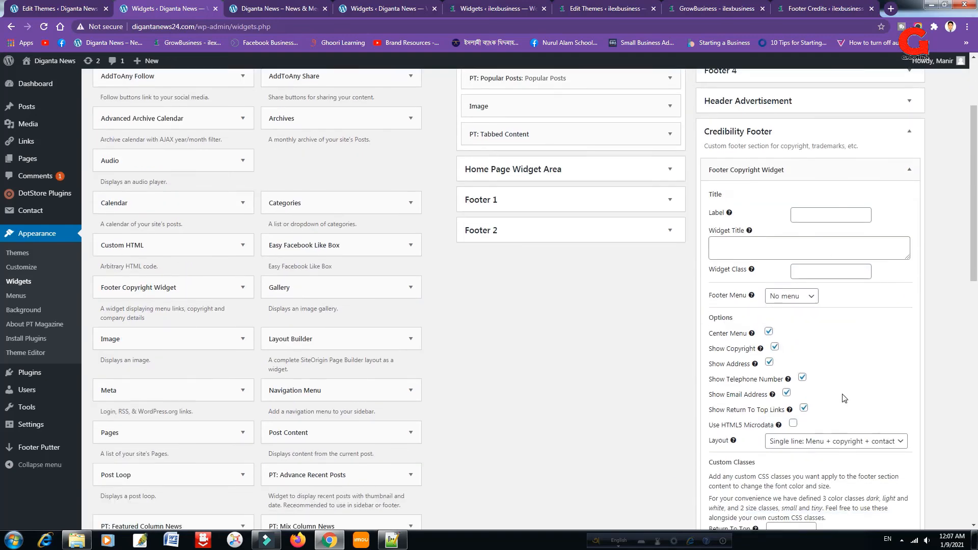
scroll(844, 398, down, 2)
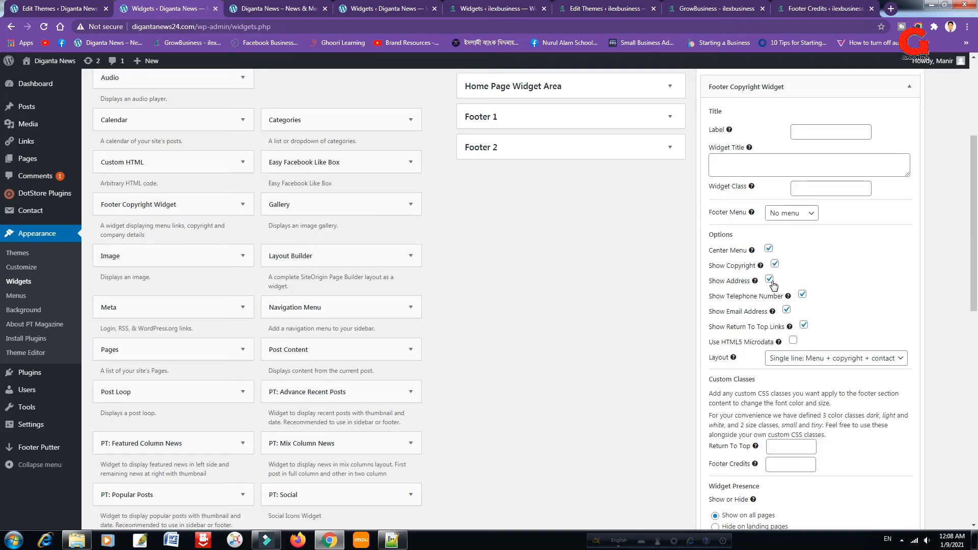
Turn off the telephone number, email address and return-to-top links in the Footer Copyright Widget, save it, and reload the live site
mouse_move(790, 300)
click(802, 298)
click(785, 310)
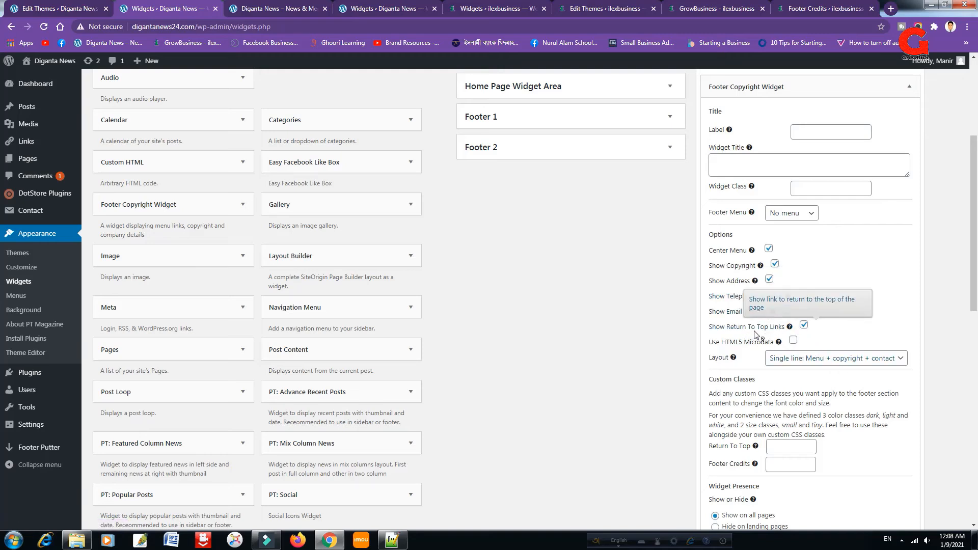
click(804, 327)
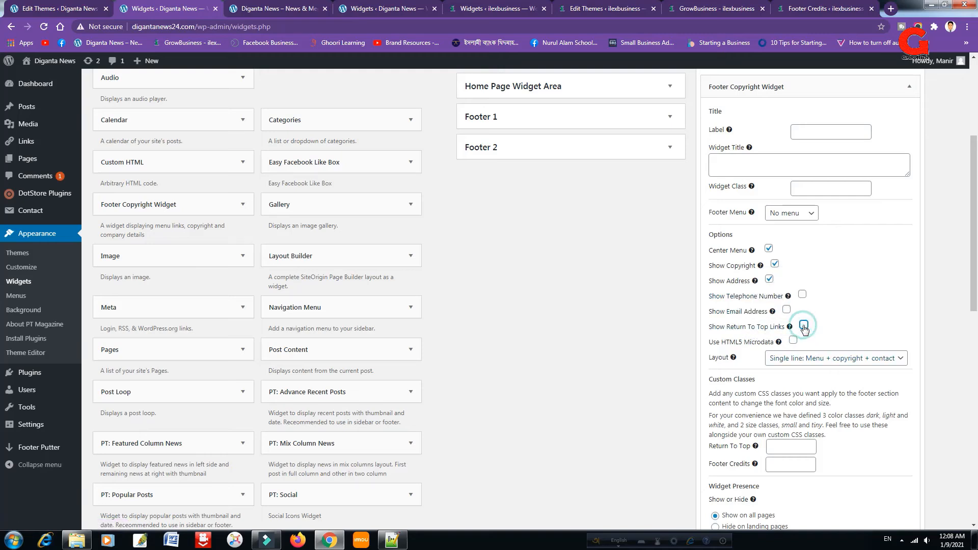
scroll(862, 411, down, 1)
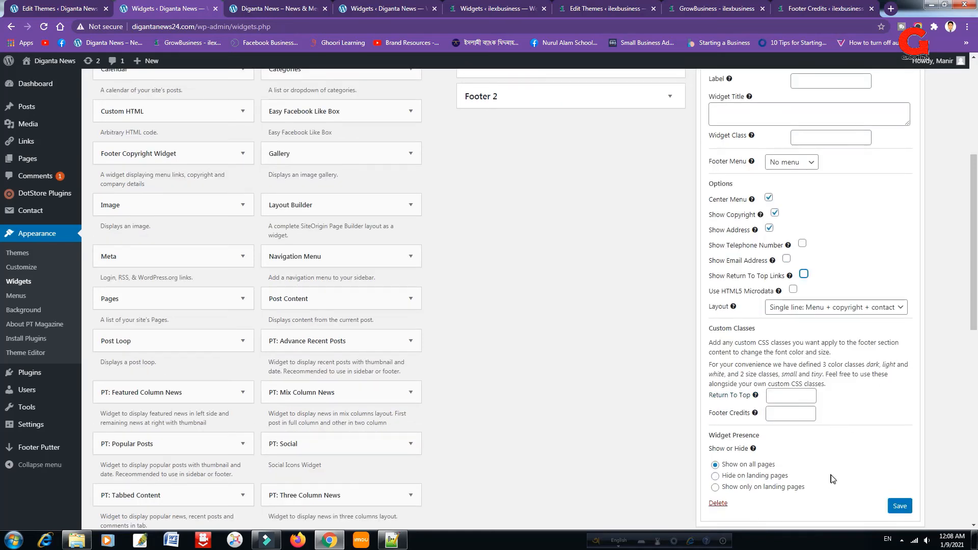
click(899, 507)
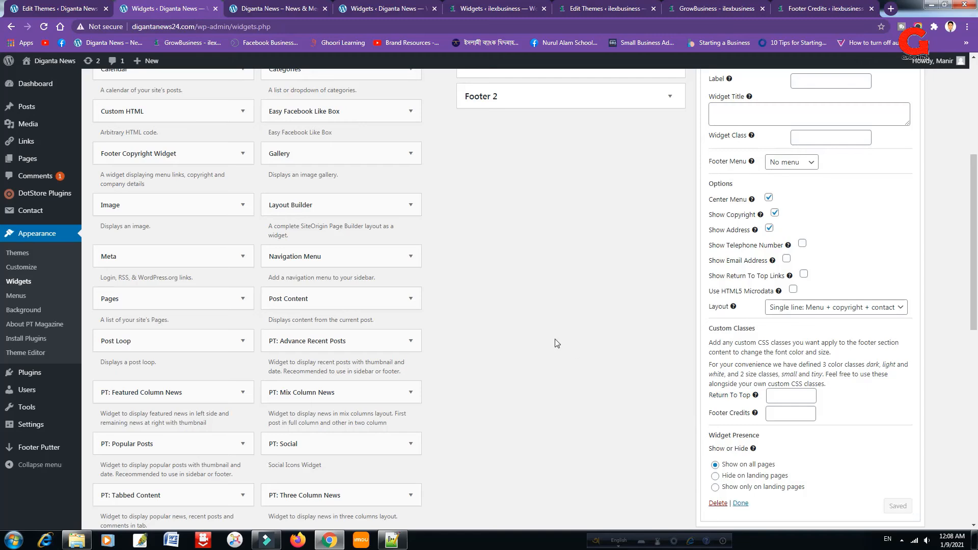
click(283, 9)
click(44, 27)
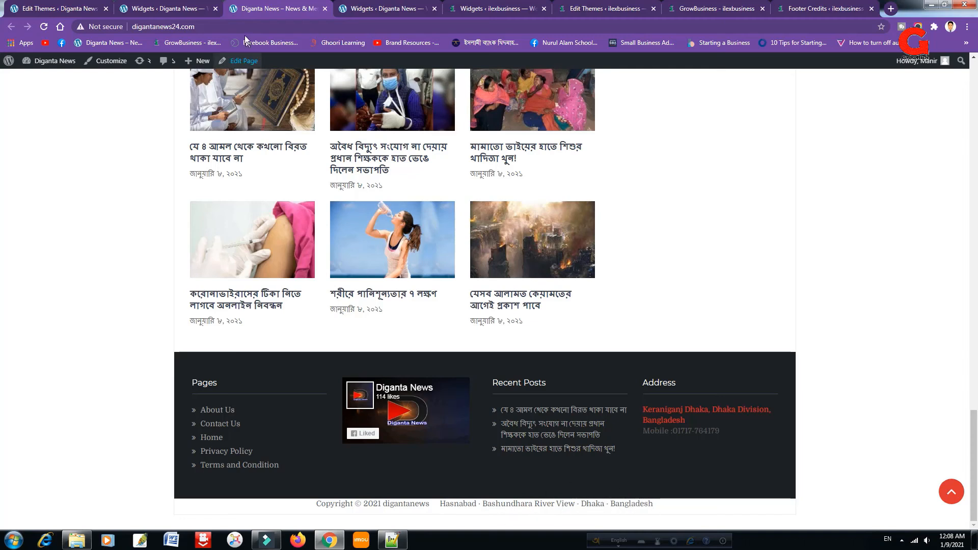
Turn the telephone number and email address back on in the Footer Copyright Widget, save it, and check the live site
click(173, 11)
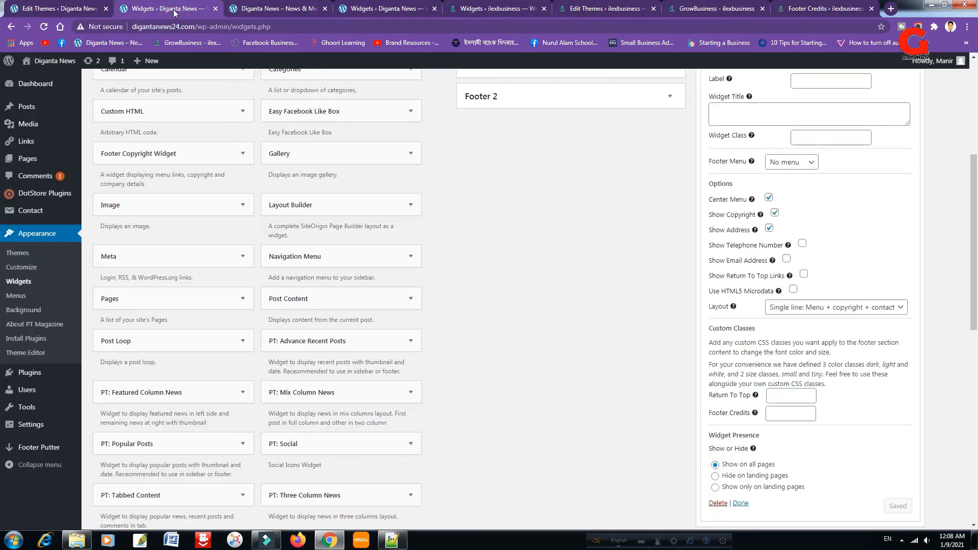
click(786, 259)
click(802, 244)
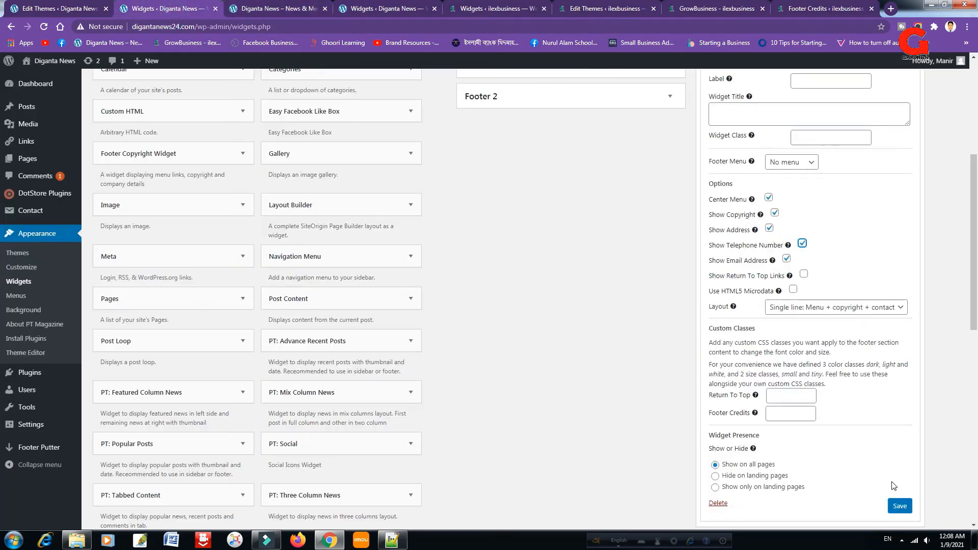
click(899, 507)
click(283, 11)
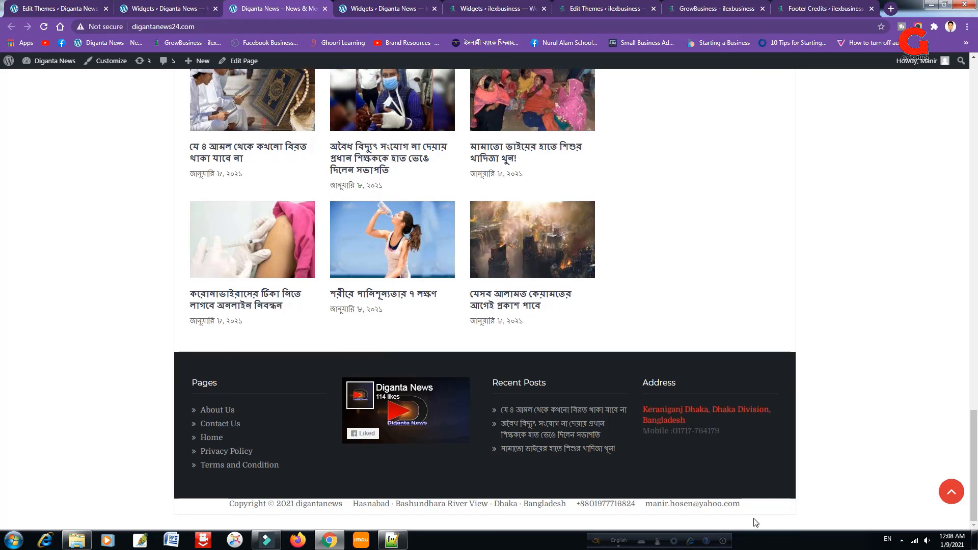
Examine the contact details in the live site's footer credit line and look over the rest of the homepage
double_click(595, 504)
click(644, 506)
drag(644, 505, 754, 512)
click(819, 509)
scroll(461, 451, up, 10)
scroll(465, 446, up, 8)
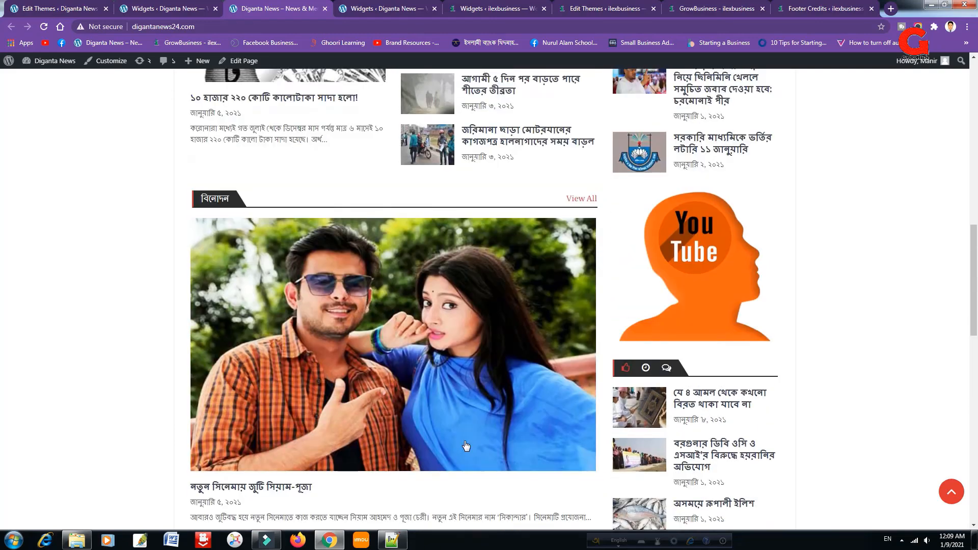
scroll(466, 444, down, 13)
scroll(466, 442, down, 5)
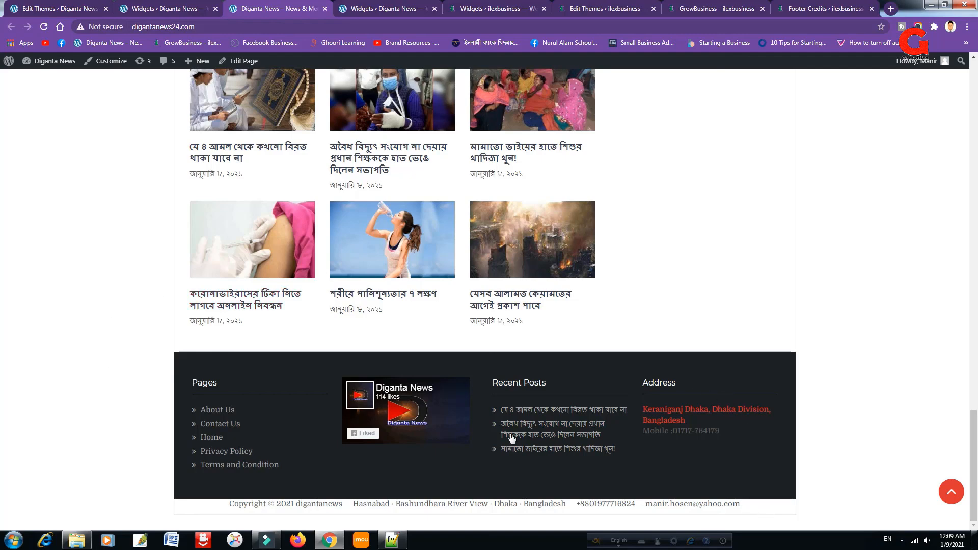
scroll(407, 413, up, 20)
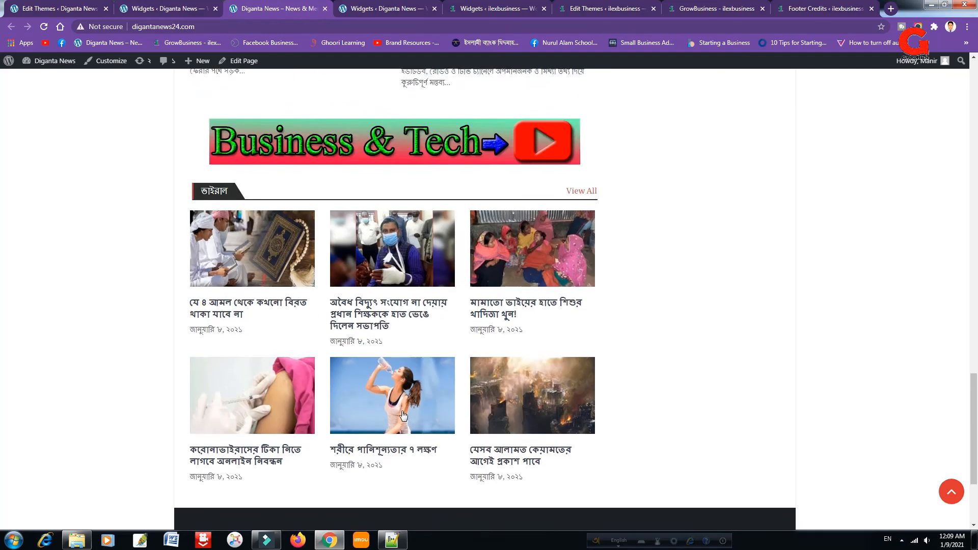
scroll(394, 415, up, 10)
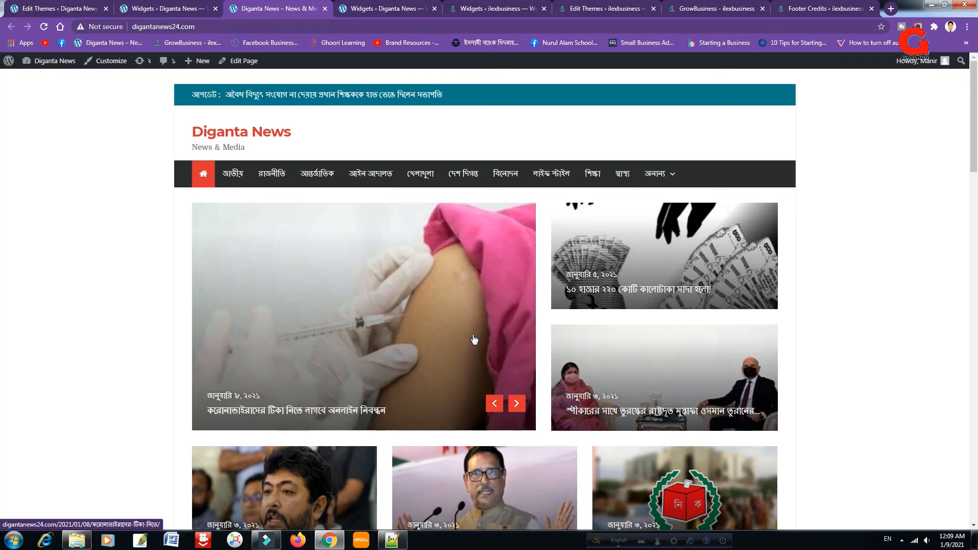
scroll(532, 304, down, 5)
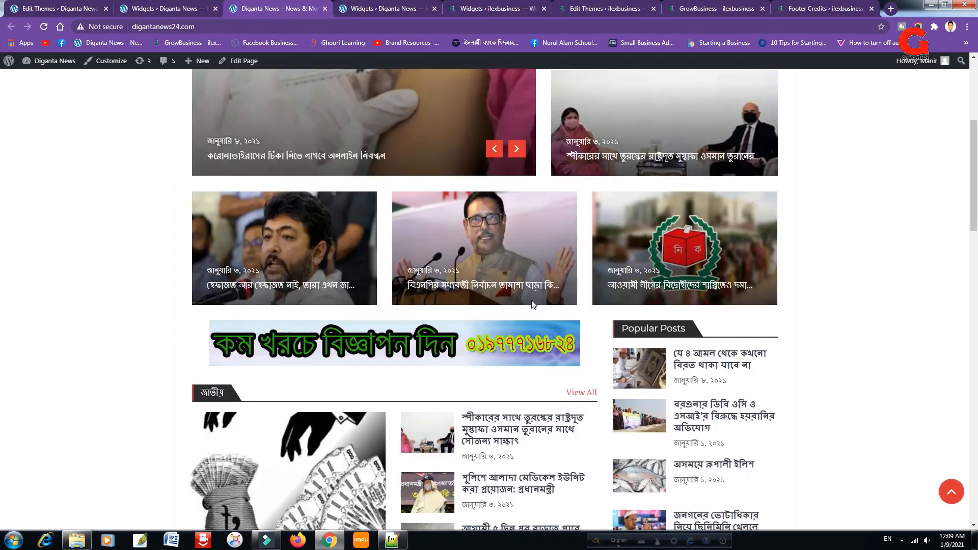
scroll(533, 302, down, 4)
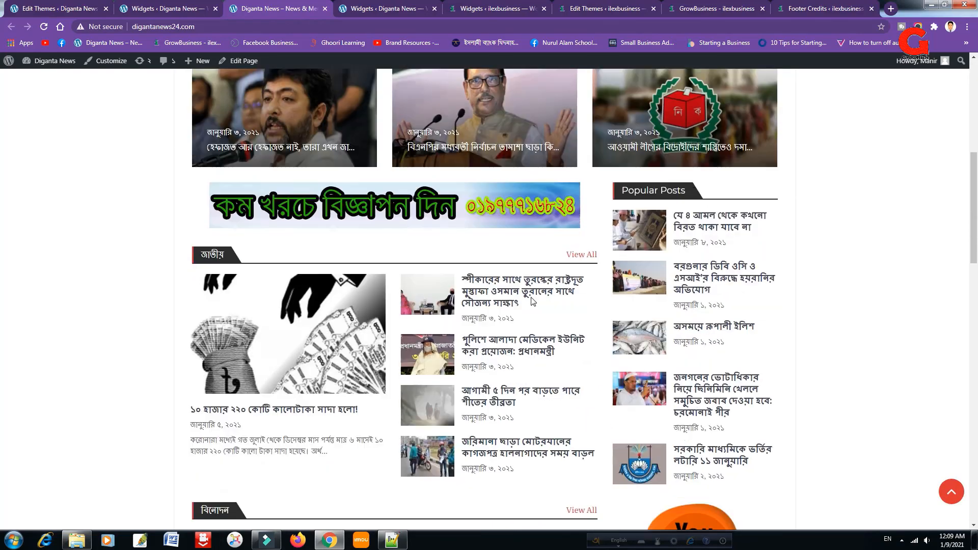
scroll(591, 339, down, 2)
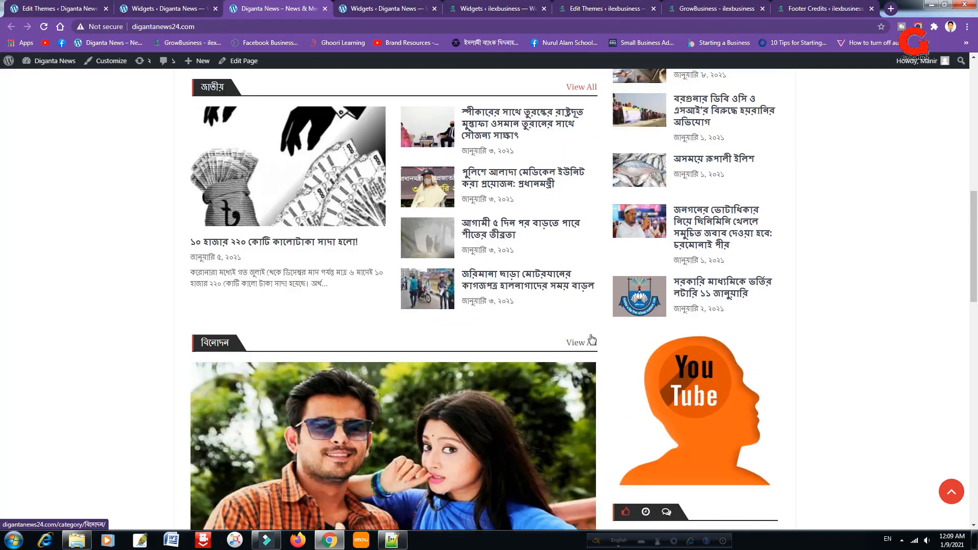